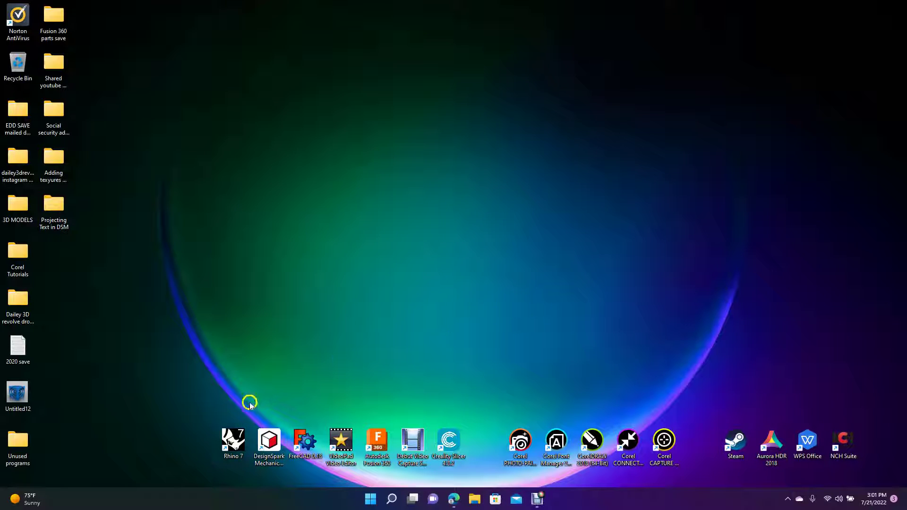
Open DesignSpark Mechanical and create a new empty design document.
{"action": "left_click", "coordinate": [270, 442]}
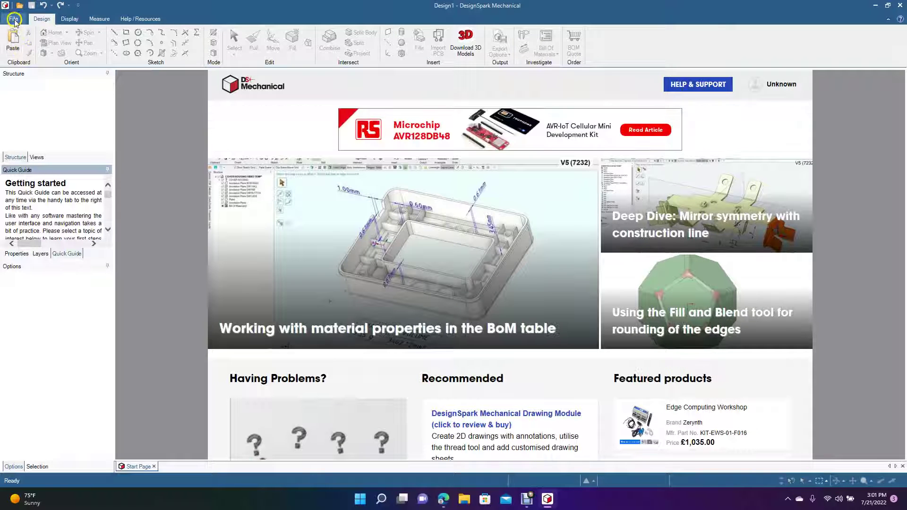
{"action": "left_click", "coordinate": [14, 20]}
{"action": "left_click", "coordinate": [24, 37]}
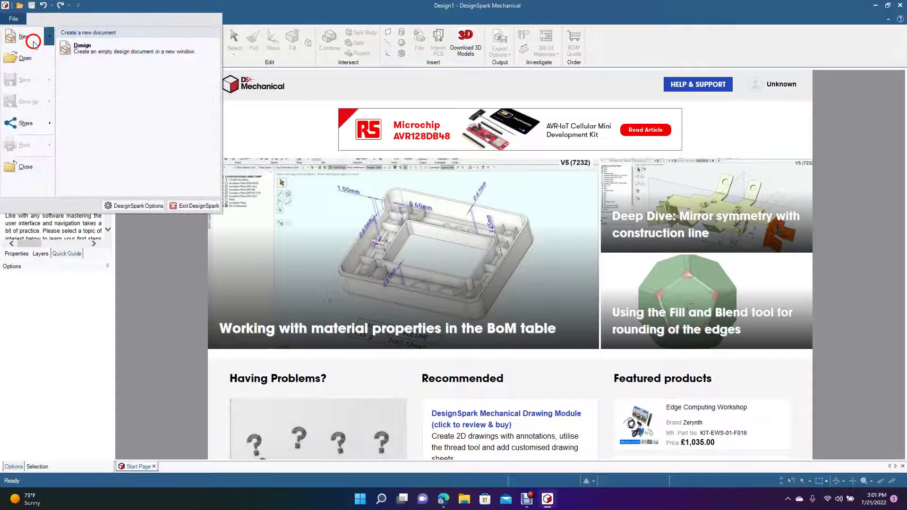
{"action": "left_click", "coordinate": [71, 49]}
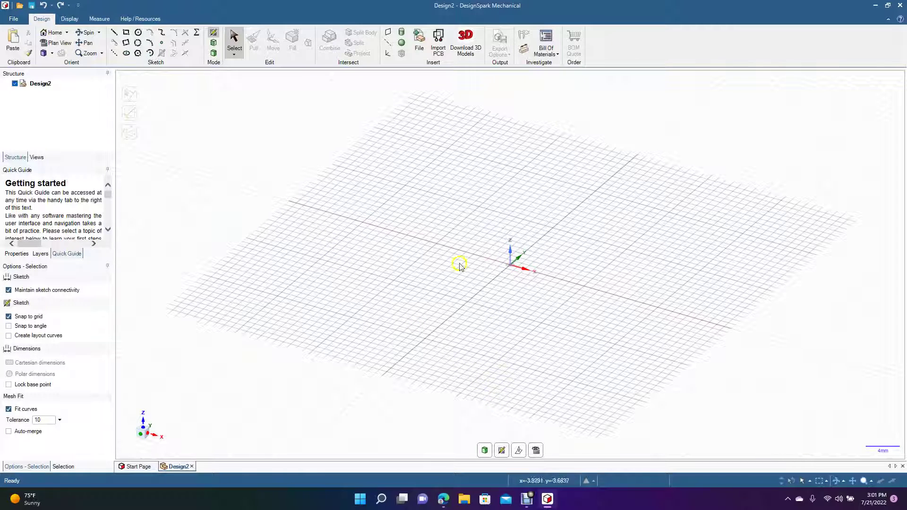
Sketch a 30 mm diameter circle centred on the origin of the ground grid.
{"action": "left_click", "coordinate": [138, 32]}
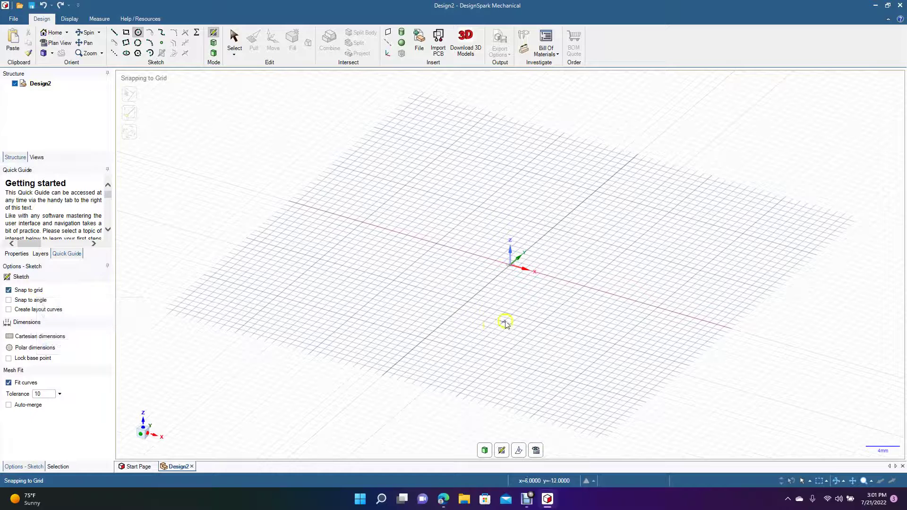
{"action": "left_click", "coordinate": [511, 268]}
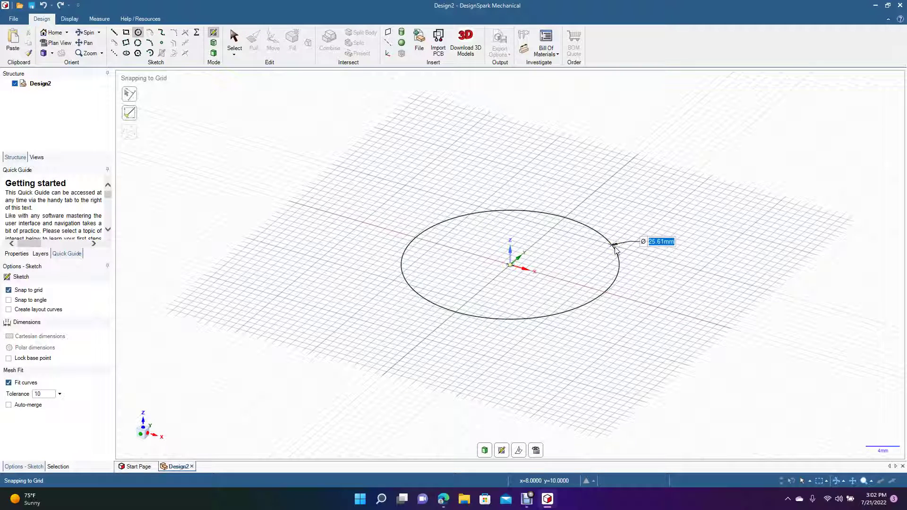
{"action": "type", "text": "30"}
{"action": "key", "text": "Return"}
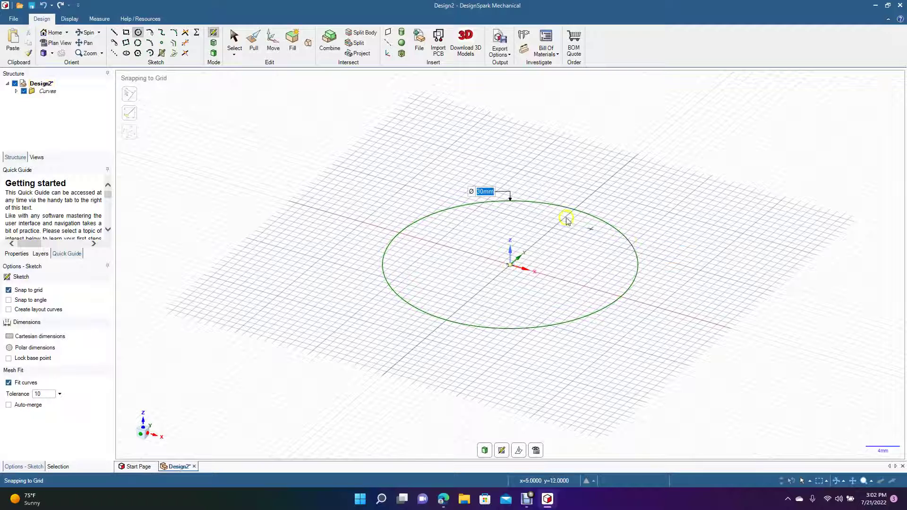
Pull the circle up 60 mm into a solid cylinder and change its height to 20 mm.
{"action": "left_click", "coordinate": [253, 42]}
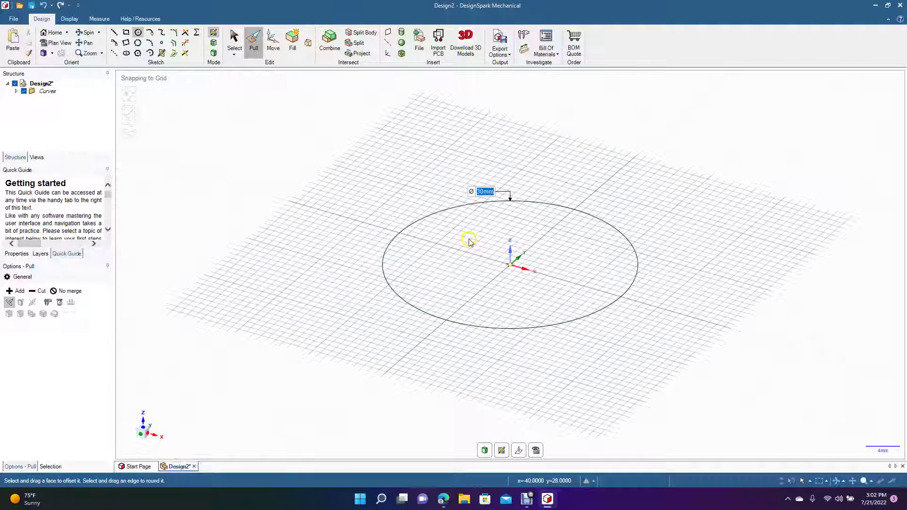
{"action": "left_click", "coordinate": [484, 244]}
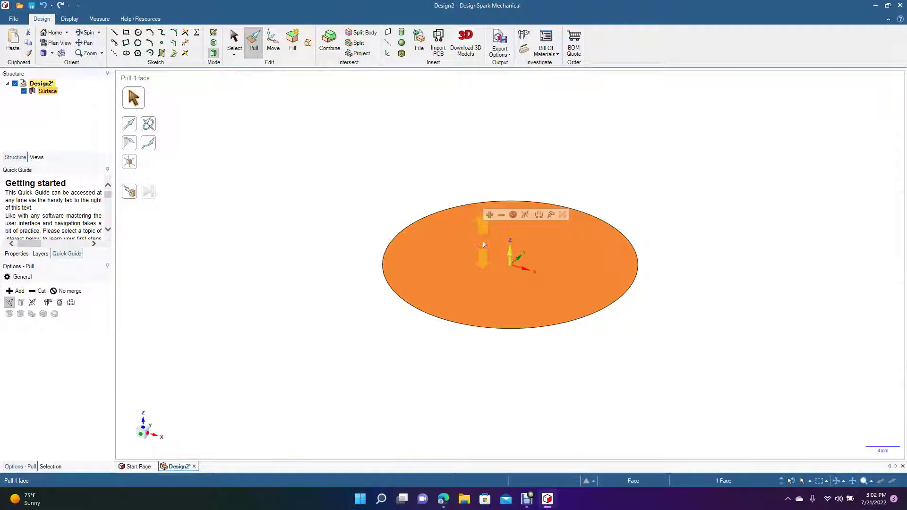
{"action": "type", "text": "60"}
{"action": "key", "text": "Return"}
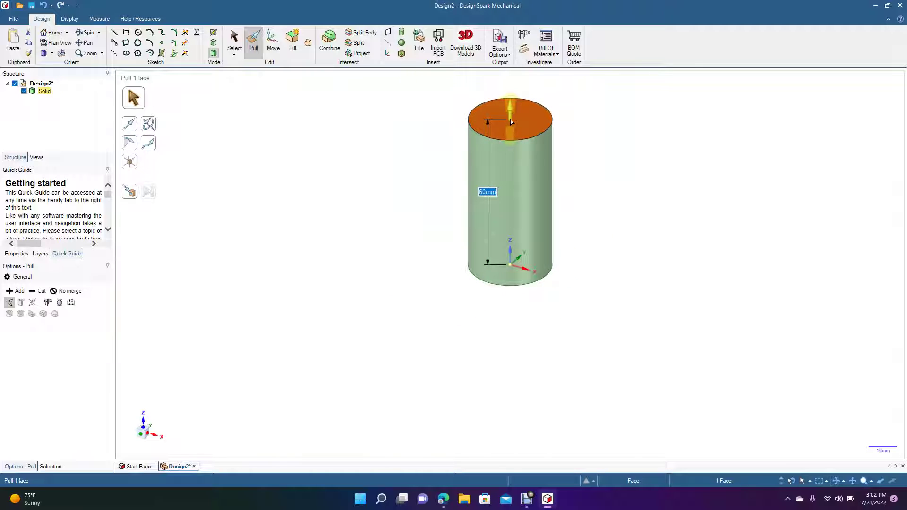
{"action": "type", "text": "20"}
{"action": "key", "text": "Return"}
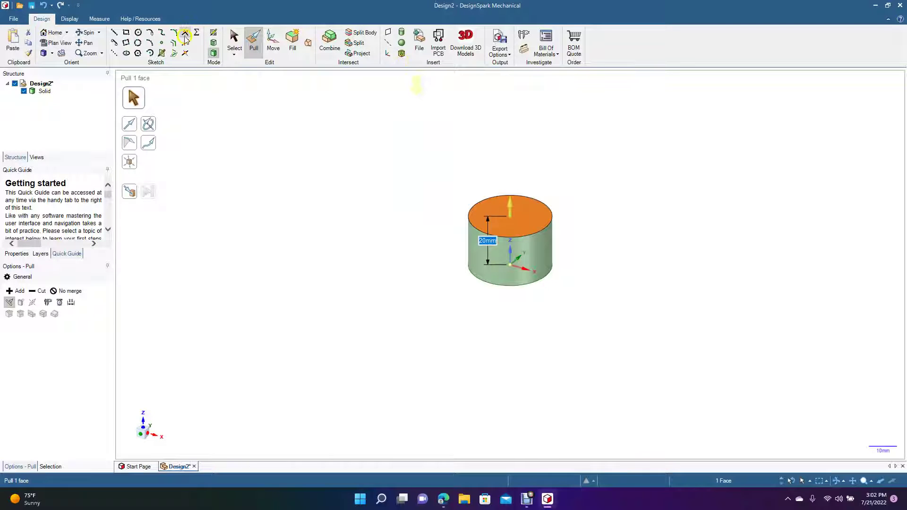
{"action": "left_click", "coordinate": [233, 41]}
{"action": "left_click", "coordinate": [335, 226]}
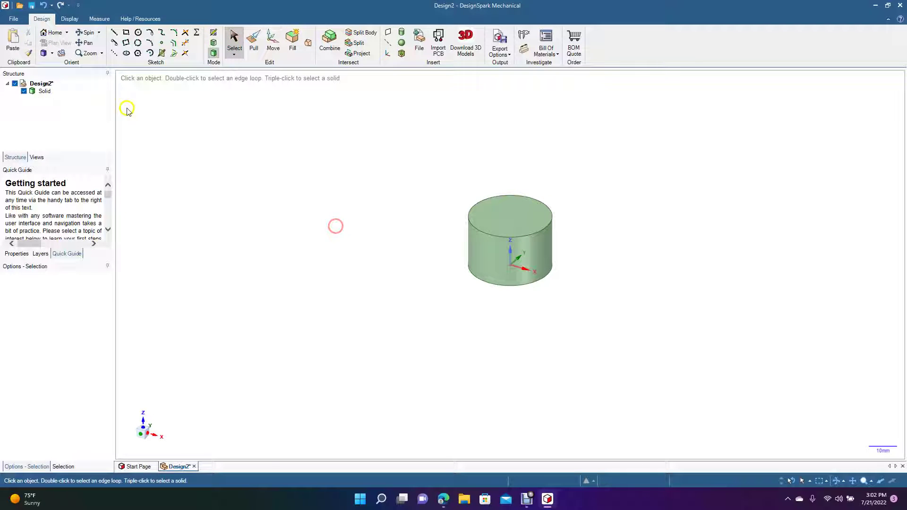
Insert three reference planes through the world origin at the centre of the cylinder's base.
{"action": "left_click_drag", "start_coordinate": [390, 173], "coordinate": [294, 245]}
{"action": "left_click", "coordinate": [86, 43]}
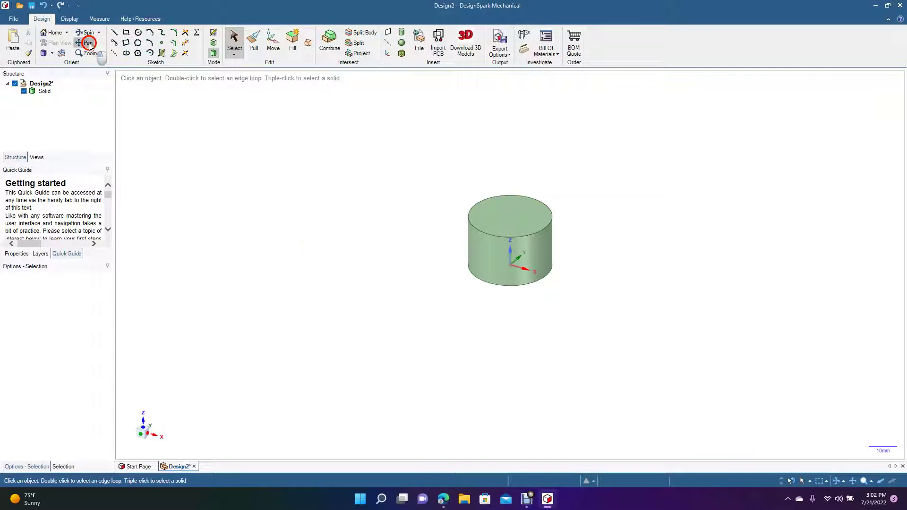
{"action": "left_click_drag", "start_coordinate": [428, 195], "coordinate": [378, 213]}
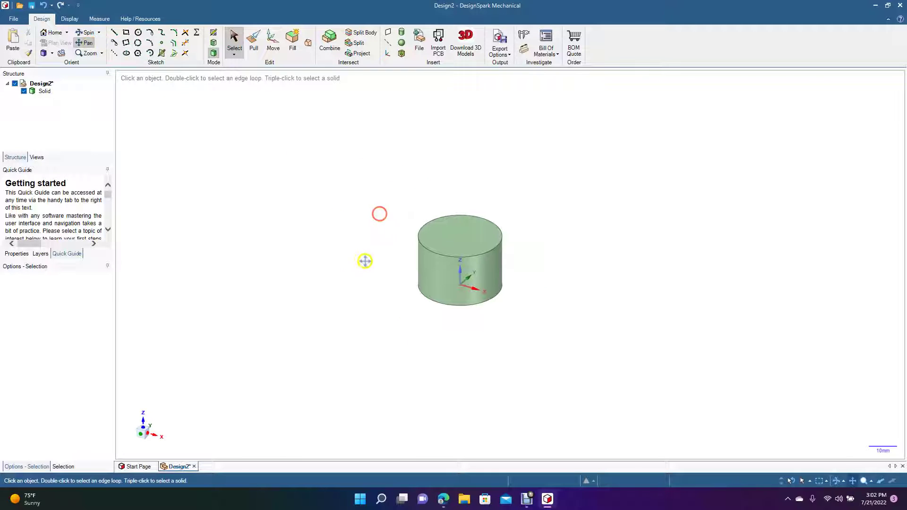
{"action": "key", "text": "shift"}
{"action": "scroll", "coordinate": [355, 278], "scroll_direction": "up", "scroll_amount": 3}
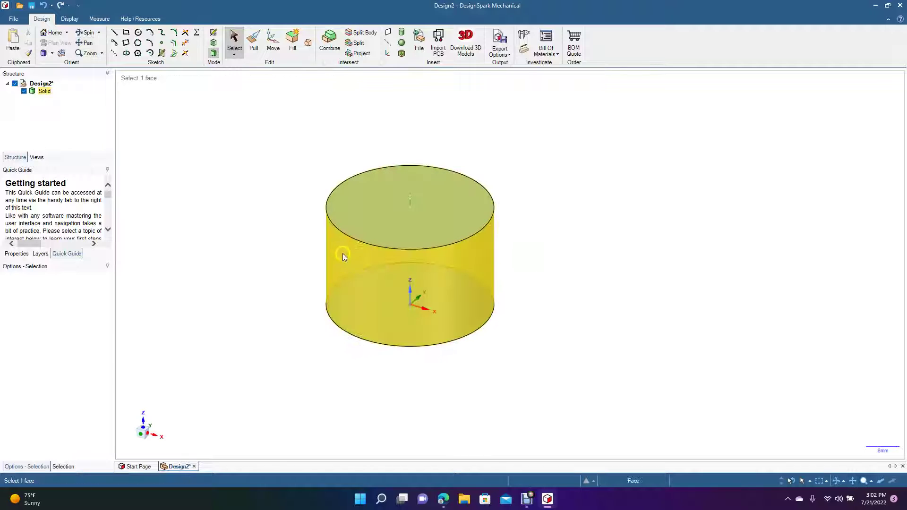
{"action": "left_click", "coordinate": [373, 209]}
{"action": "left_click", "coordinate": [389, 33]}
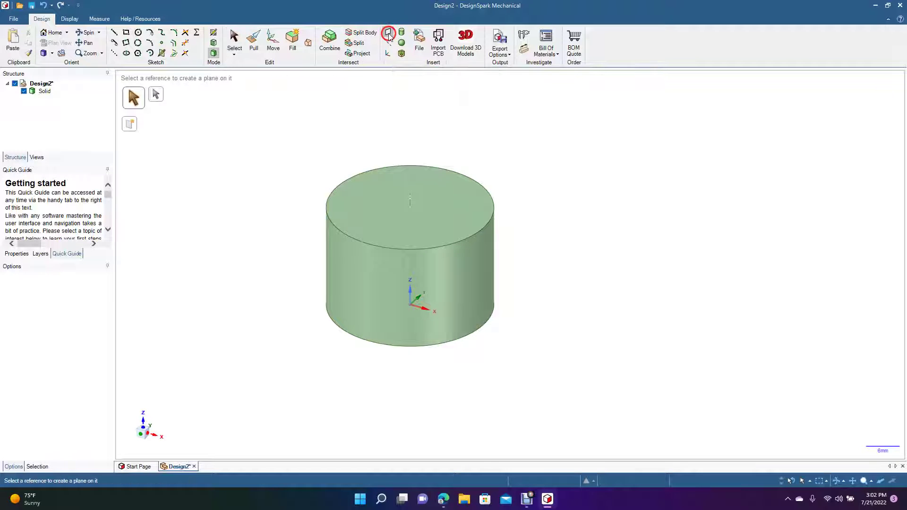
{"action": "left_click", "coordinate": [414, 307]}
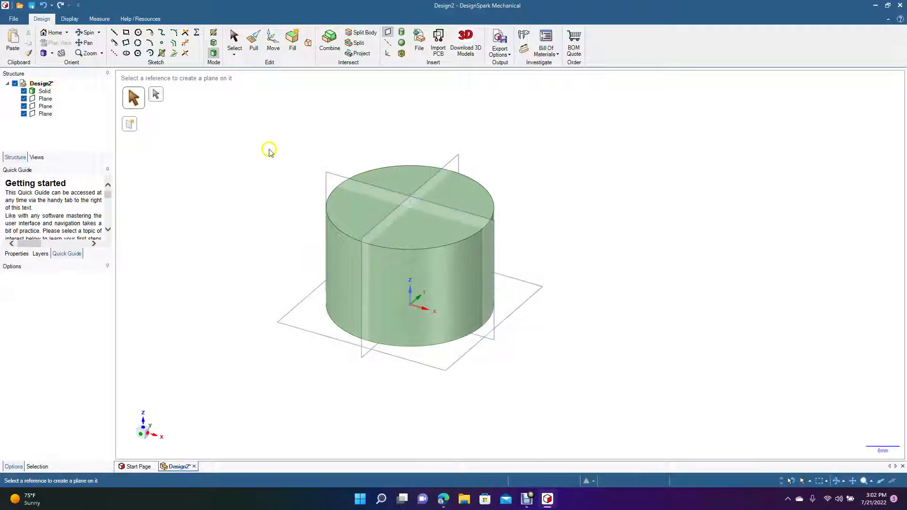
Move the vertical XZ plane along the Y axis until it stands in front of the cylinder.
{"action": "left_click", "coordinate": [273, 42]}
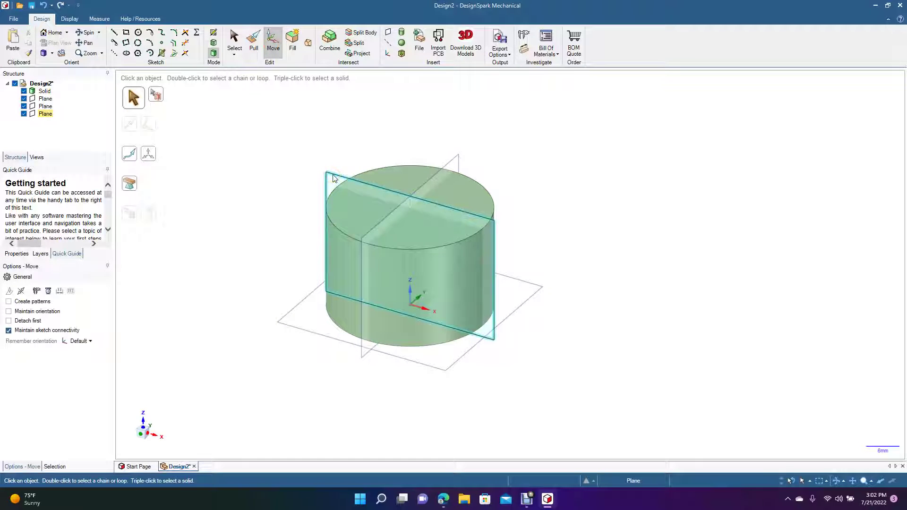
{"action": "left_click", "coordinate": [333, 178]}
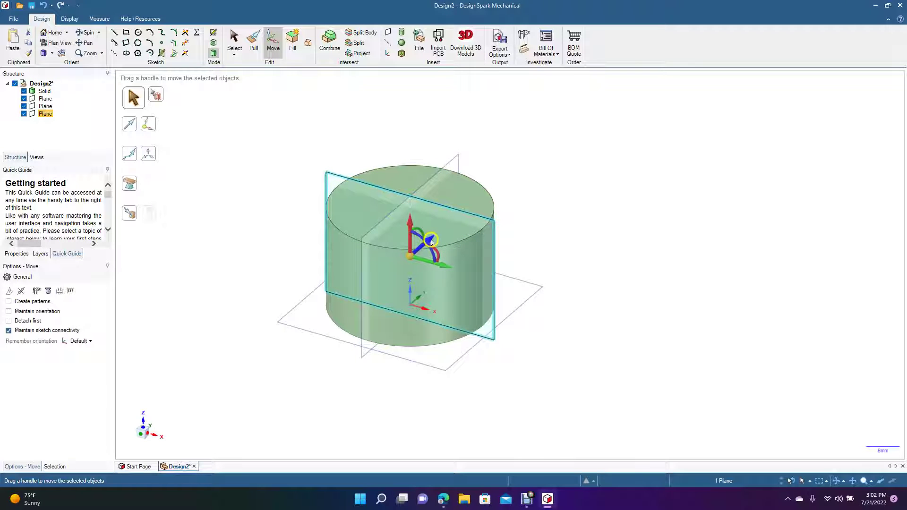
{"action": "left_click_drag", "start_coordinate": [431, 242], "coordinate": [396, 297]}
{"action": "left_click", "coordinate": [298, 162]}
Delete the vertical YZ plane and the horizontal plane, keeping only the plane in front of the cylinder.
{"action": "left_click", "coordinate": [395, 208]}
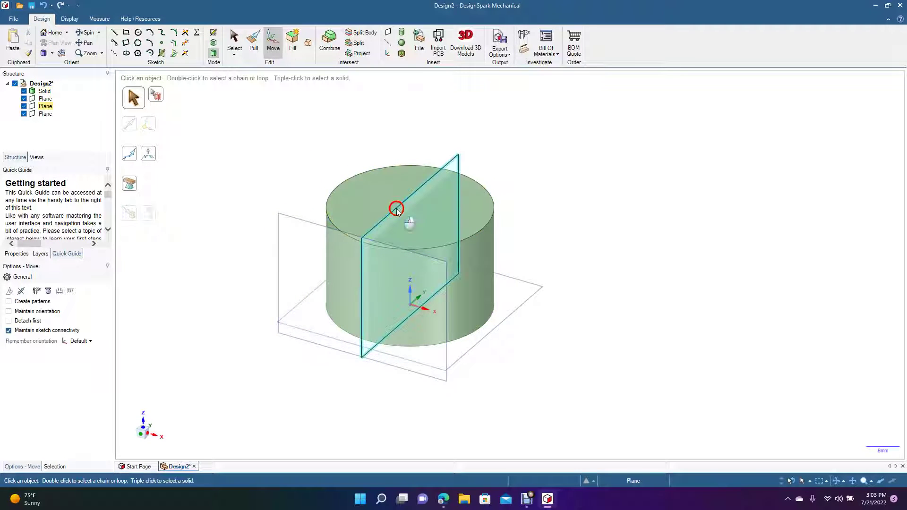
{"action": "key", "text": "Delete"}
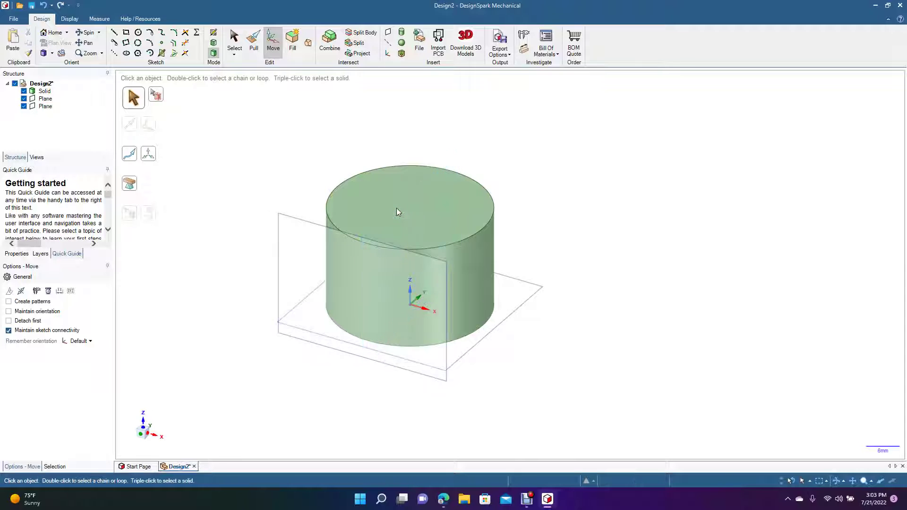
{"action": "left_click", "coordinate": [527, 302]}
{"action": "key", "text": "Delete"}
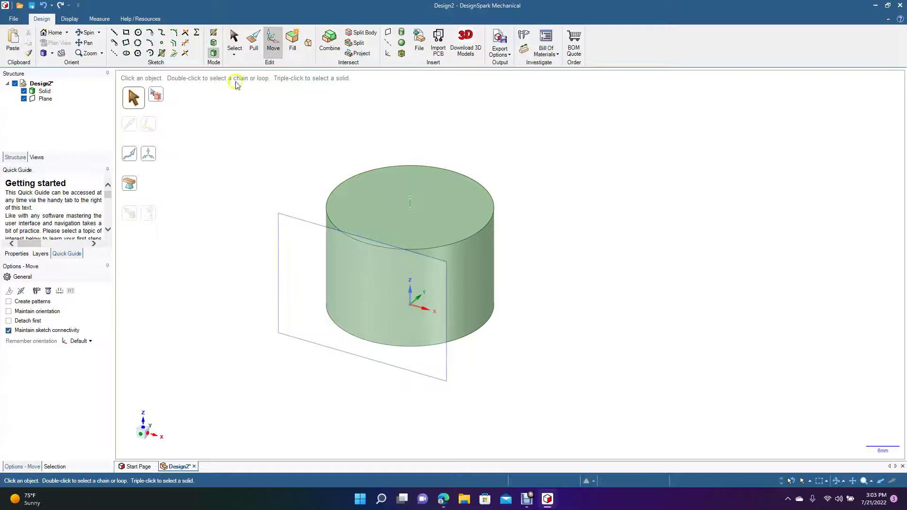
Dimension the cylinder's radius on the front plane, placing the dimension text just past the centre axis.
{"action": "left_click", "coordinate": [234, 40]}
{"action": "left_click", "coordinate": [293, 221]}
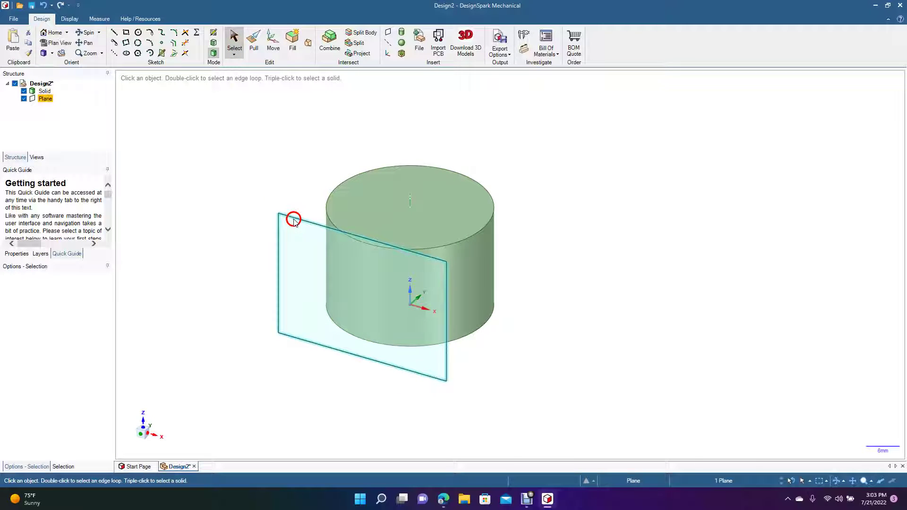
{"action": "left_click", "coordinate": [55, 42]}
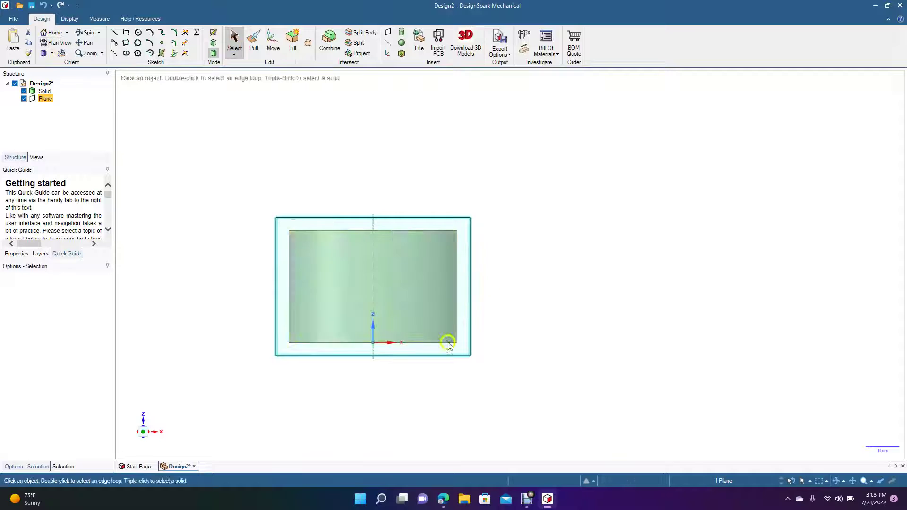
{"action": "scroll", "coordinate": [482, 239], "scroll_direction": "up", "scroll_amount": 3}
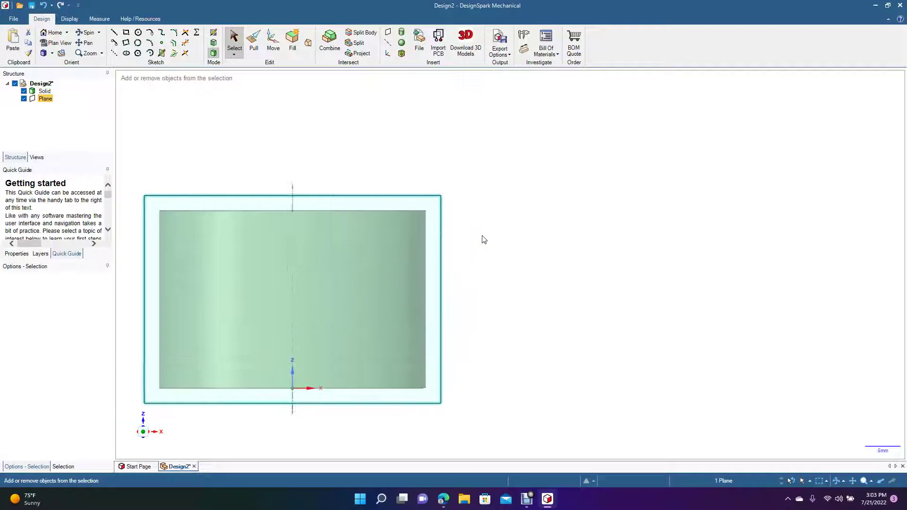
{"action": "left_click", "coordinate": [86, 44]}
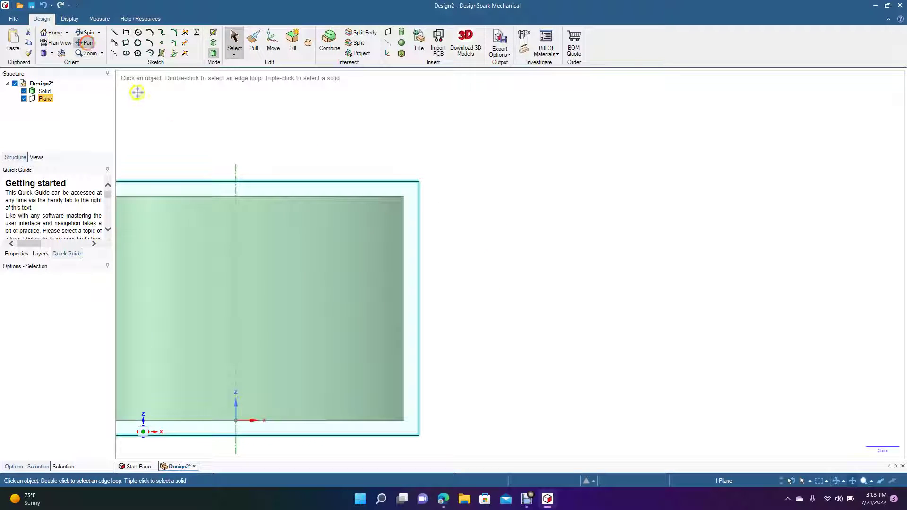
{"action": "left_click_drag", "start_coordinate": [173, 127], "coordinate": [391, 93]}
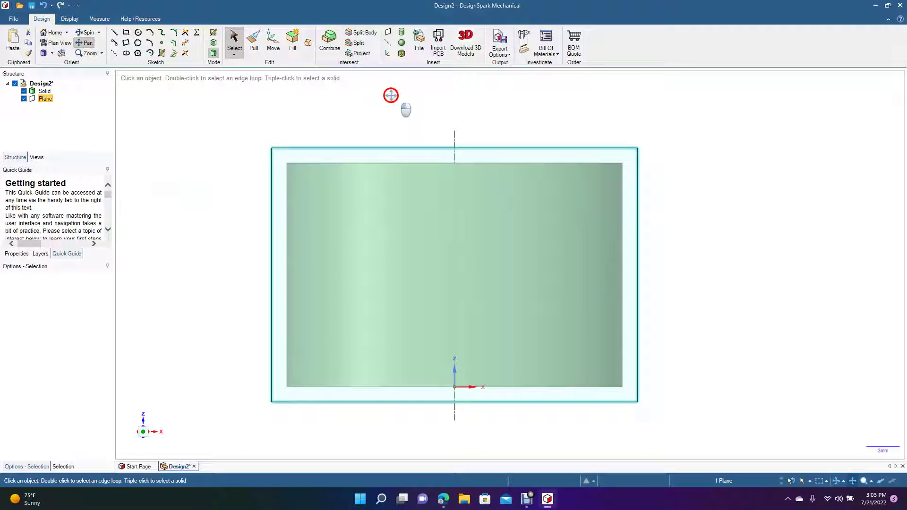
{"action": "left_click", "coordinate": [524, 50]}
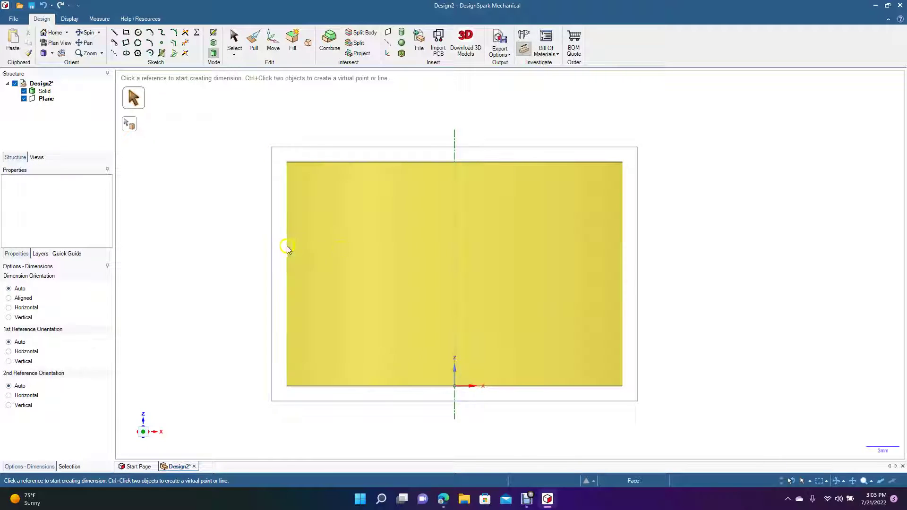
{"action": "left_click", "coordinate": [342, 248]}
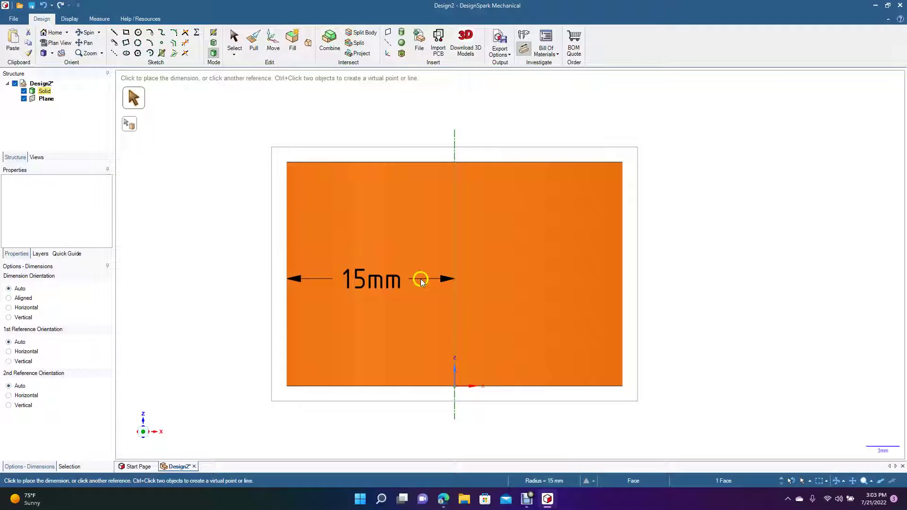
{"action": "left_click", "coordinate": [423, 283]}
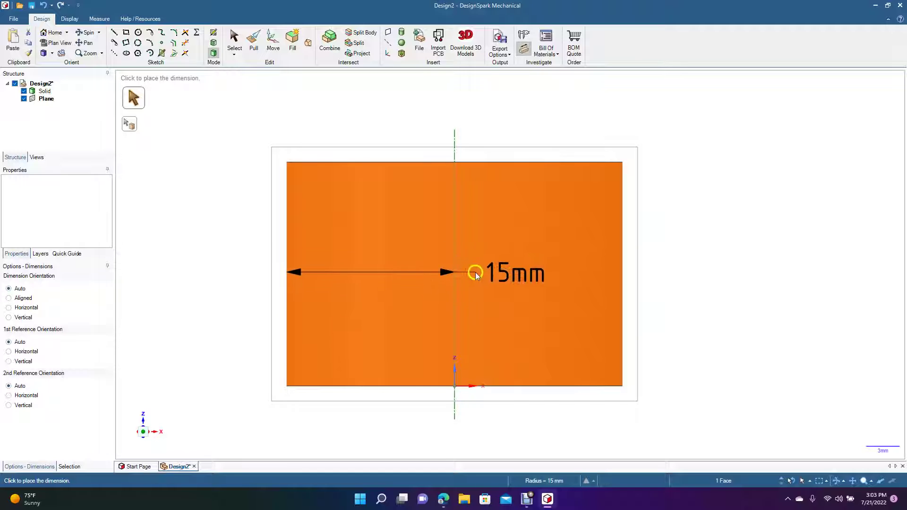
{"action": "left_click", "coordinate": [467, 277]}
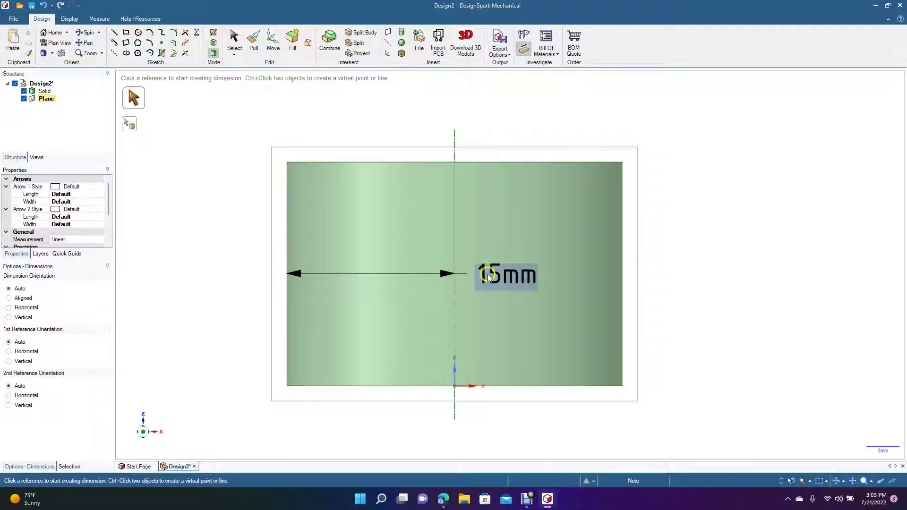
Replace the radius dimension's text with "DESIGN SPARK MECHANICAL".
{"action": "left_click", "coordinate": [489, 277]}
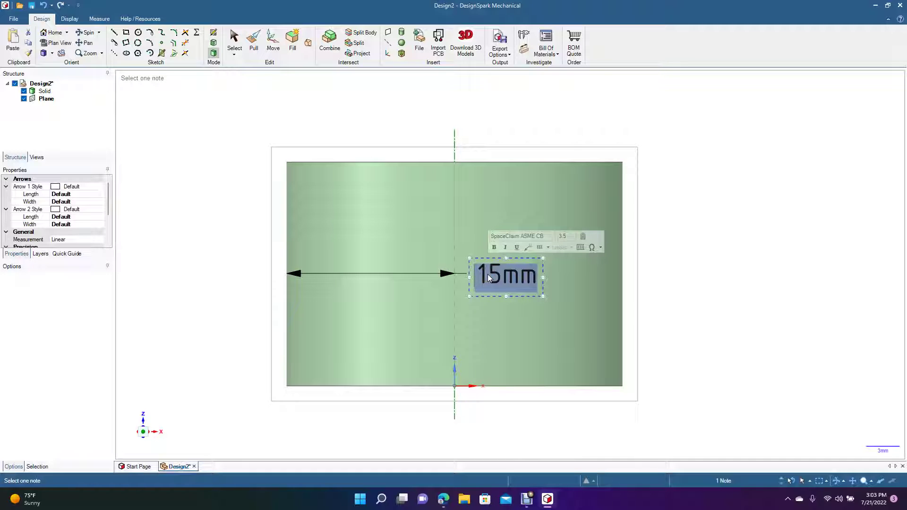
{"action": "type", "text": "DESIGN"}
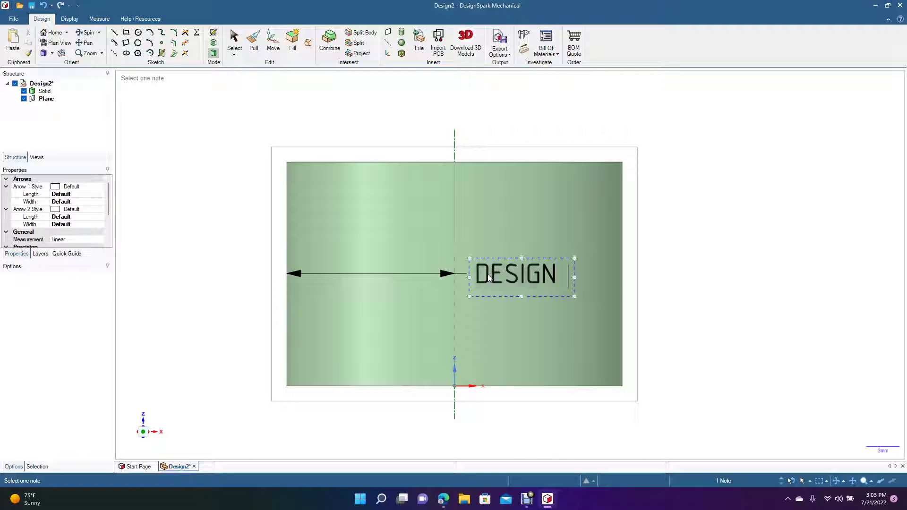
{"action": "type", "text": " SPARK MECHANICAL"}
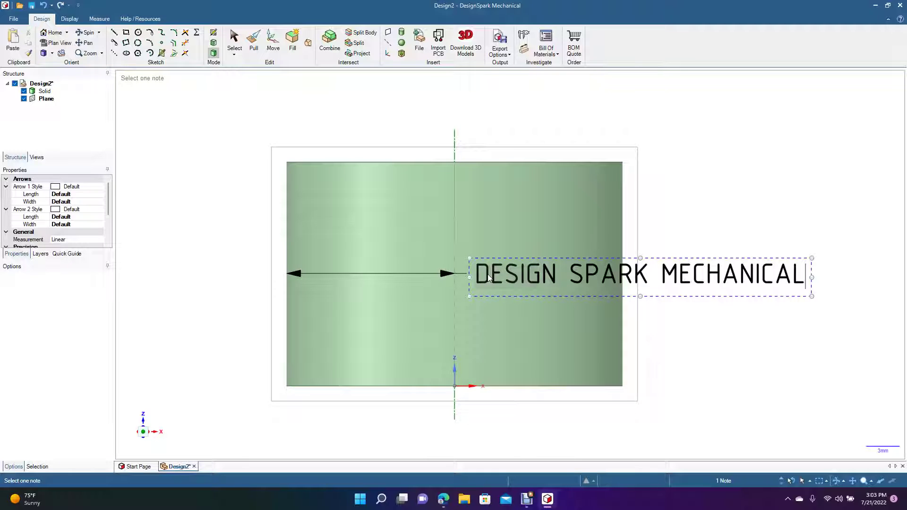
Make the whole "DESIGN SPARK MECHANICAL" dimension text bold.
{"action": "left_click", "coordinate": [493, 279]}
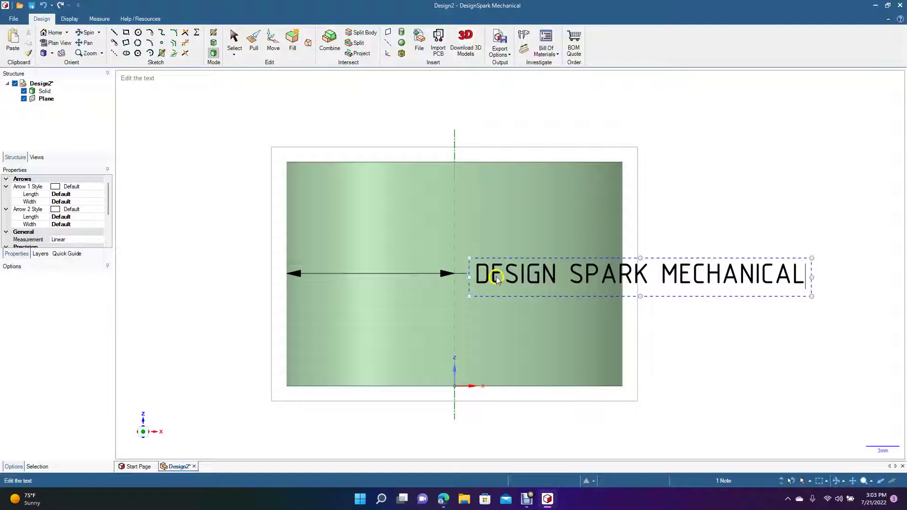
{"action": "left_click", "coordinate": [488, 276]}
{"action": "triple_click", "coordinate": [491, 277]}
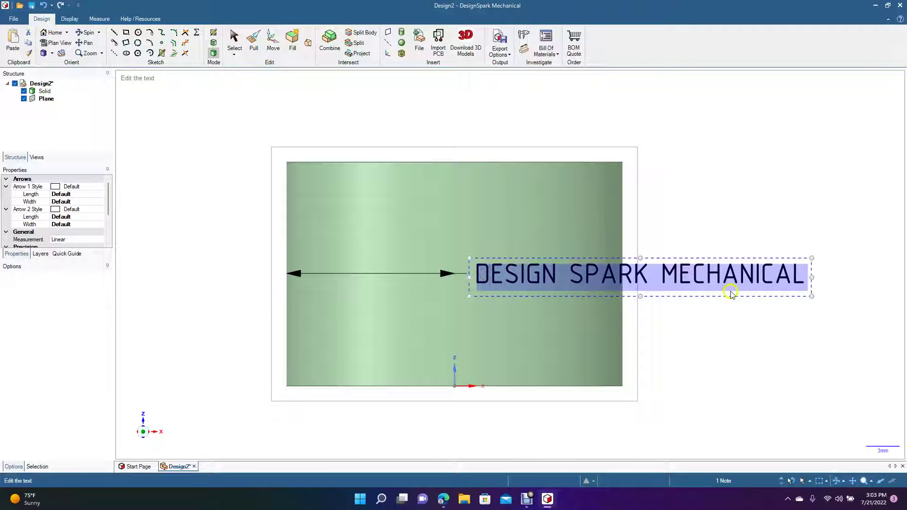
{"action": "left_click", "coordinate": [515, 276]}
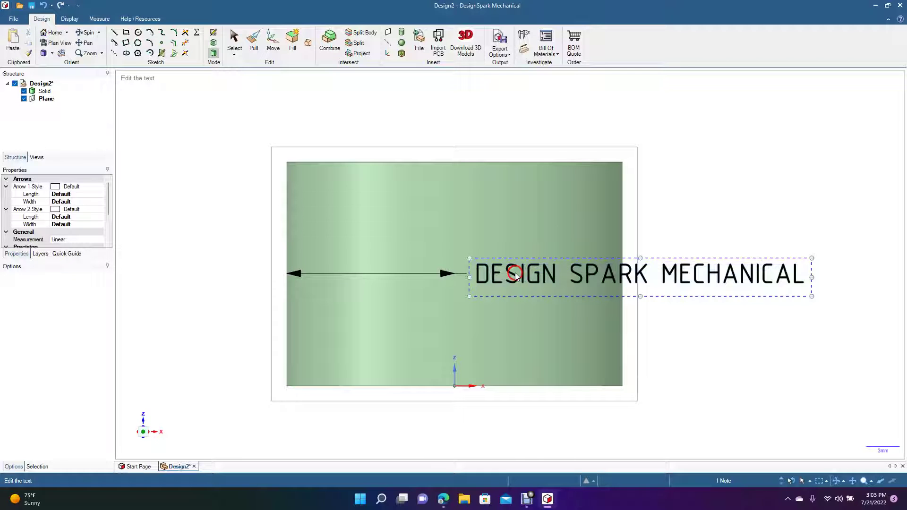
{"action": "triple_click", "coordinate": [516, 277]}
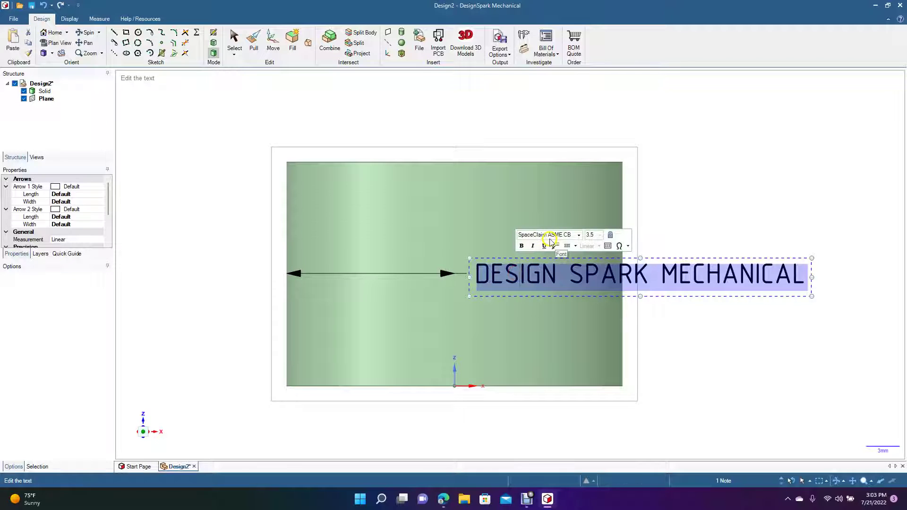
{"action": "left_click", "coordinate": [522, 246]}
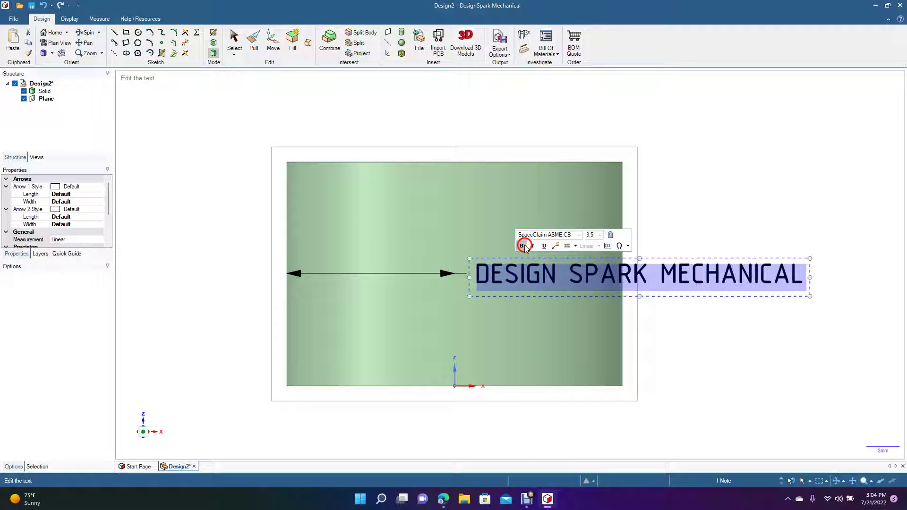
Change the font of the selected dimension text to Swis721 Blk BT and turn off its bold formatting.
{"action": "left_click", "coordinate": [589, 236]}
{"action": "left_click", "coordinate": [579, 236]}
{"action": "left_click", "coordinate": [579, 236]}
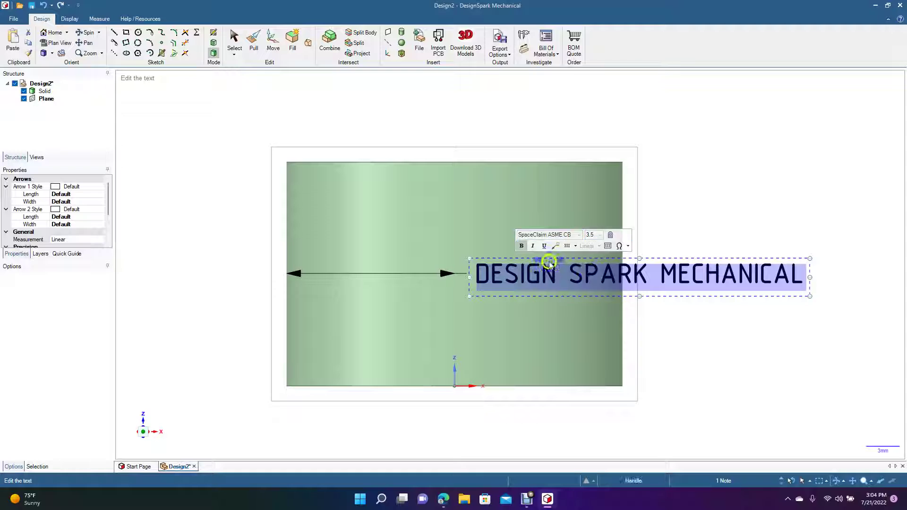
{"action": "left_click", "coordinate": [571, 243]}
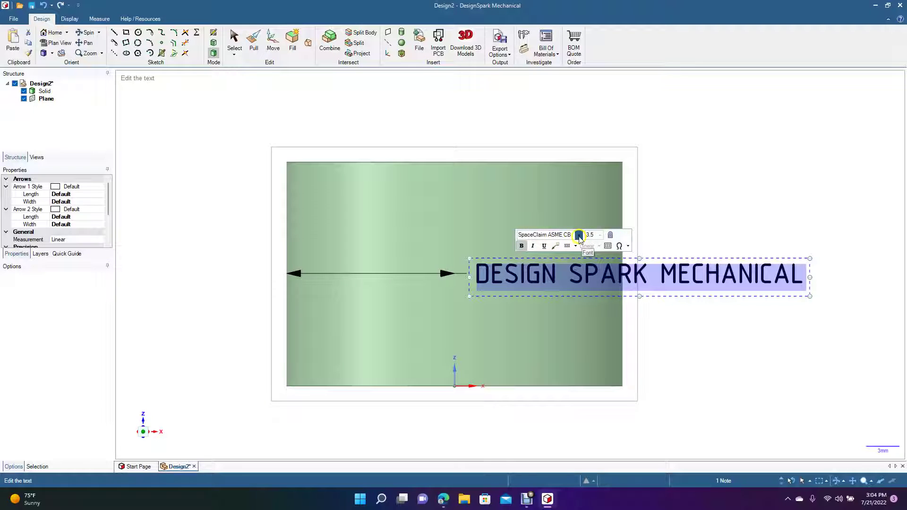
{"action": "left_click", "coordinate": [579, 236]}
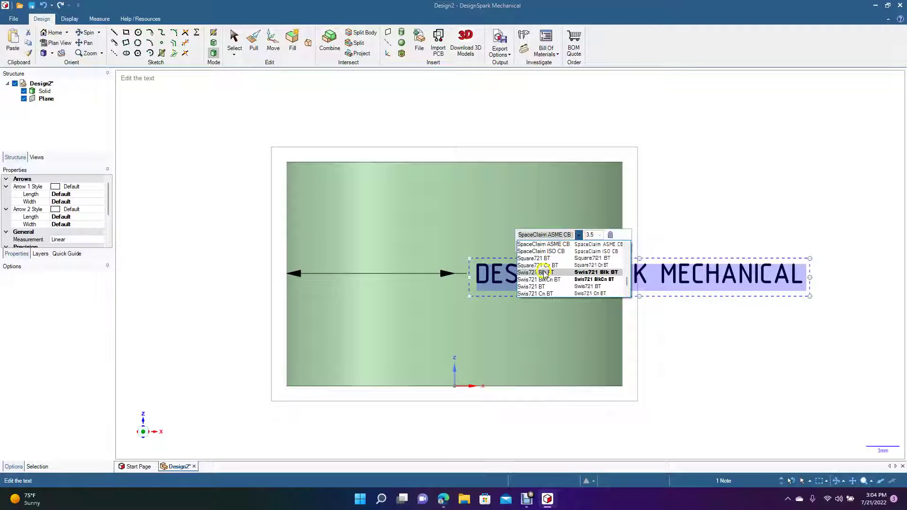
{"action": "left_click", "coordinate": [541, 273]}
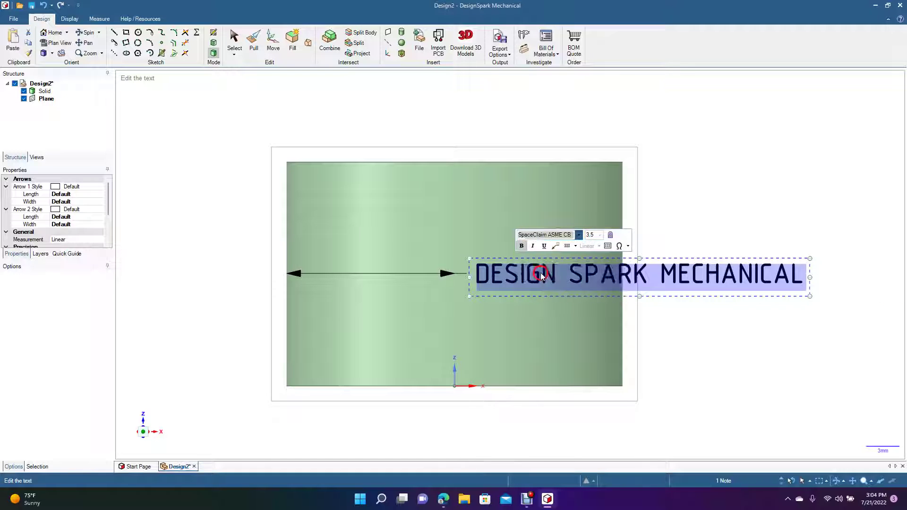
{"action": "left_click", "coordinate": [522, 246]}
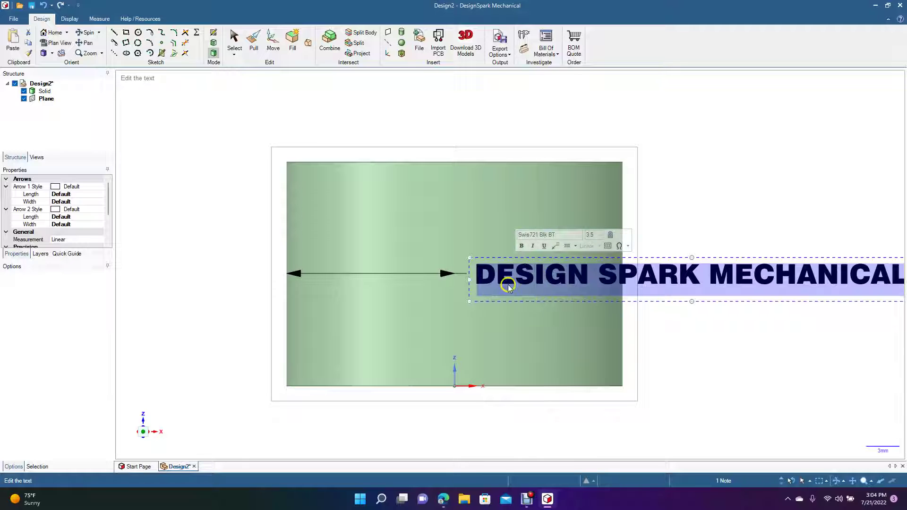
{"action": "left_click", "coordinate": [568, 258]}
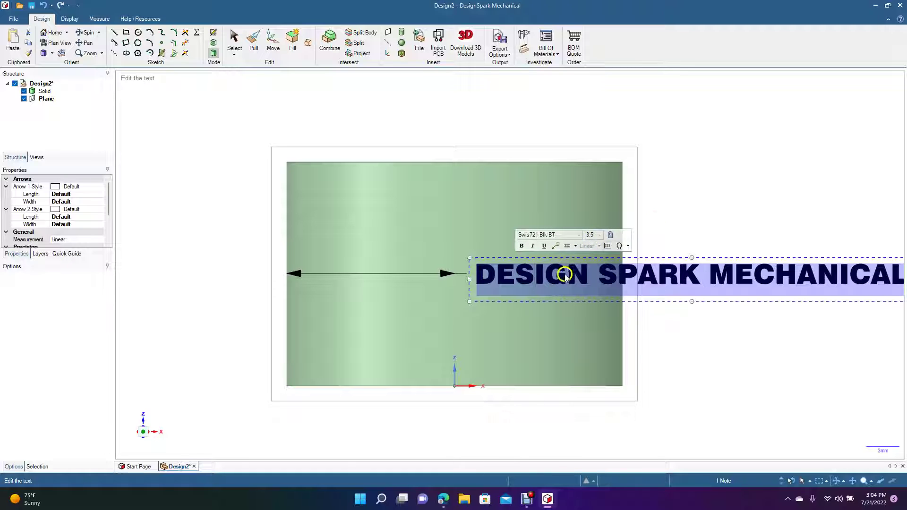
{"action": "left_click", "coordinate": [661, 217]}
{"action": "left_click", "coordinate": [575, 285]}
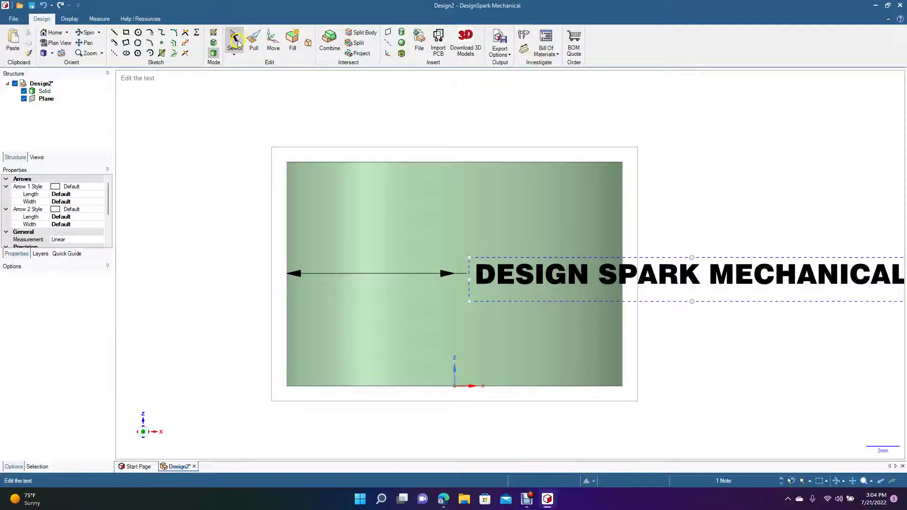
Delete the radius dimension with its text from the front plane and undo the deletion.
{"action": "left_click", "coordinate": [234, 41]}
{"action": "left_click", "coordinate": [405, 274]}
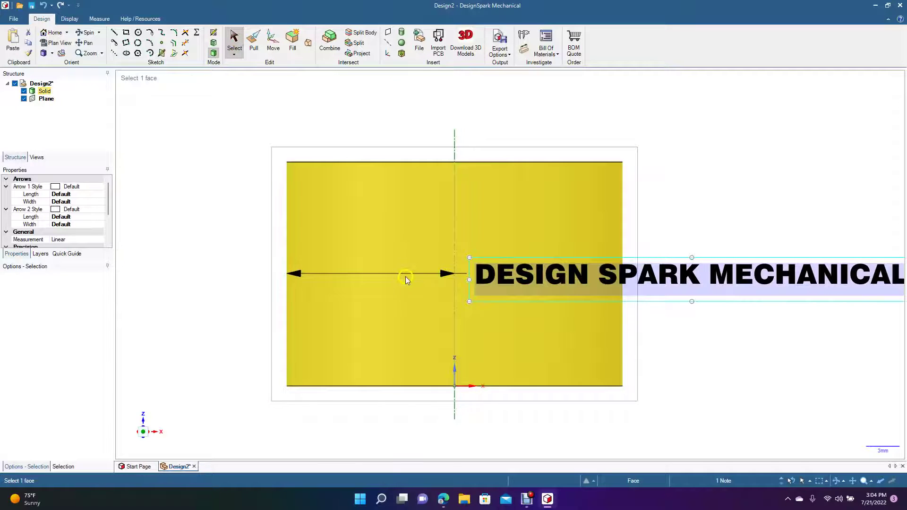
{"action": "key", "text": "Delete"}
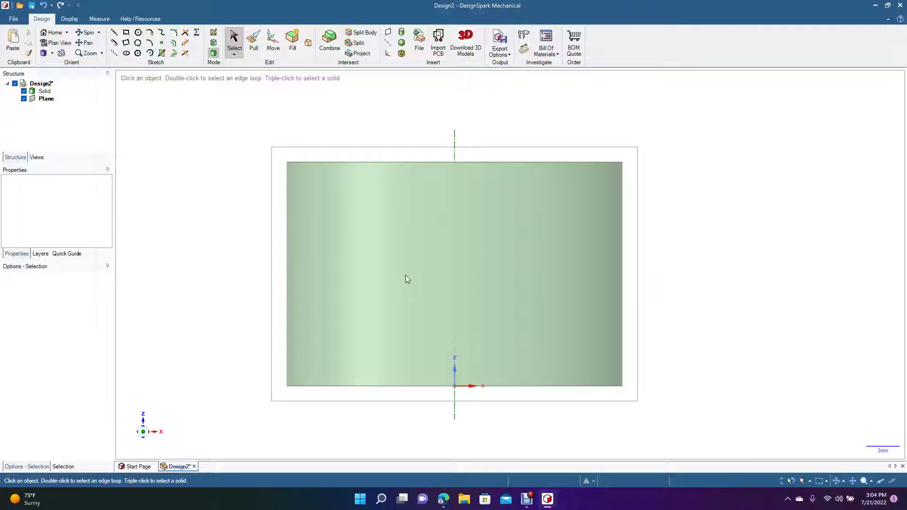
{"action": "key", "text": "ctrl+z"}
Move the dimension text across the front plane until it is roughly centred over the cylinder's axis.
{"action": "left_click", "coordinate": [504, 283]}
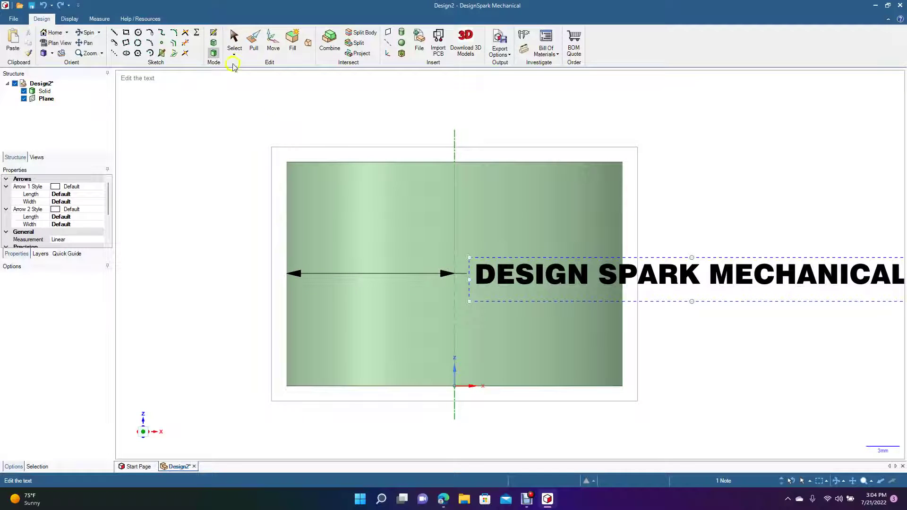
{"action": "left_click", "coordinate": [233, 42]}
{"action": "left_click", "coordinate": [493, 273]}
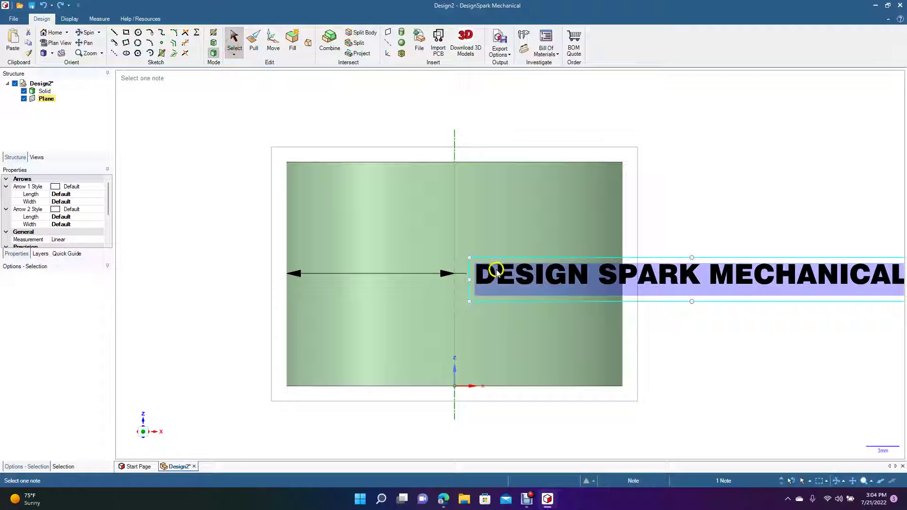
{"action": "mouse_move", "coordinate": [500, 271]}
{"action": "left_mouse_down"}
{"action": "mouse_move", "coordinate": [480, 276]}
{"action": "mouse_move", "coordinate": [520, 274]}
{"action": "mouse_move", "coordinate": [458, 269]}
{"action": "mouse_move", "coordinate": [488, 245]}
{"action": "mouse_move", "coordinate": [483, 276]}
{"action": "left_mouse_up"}
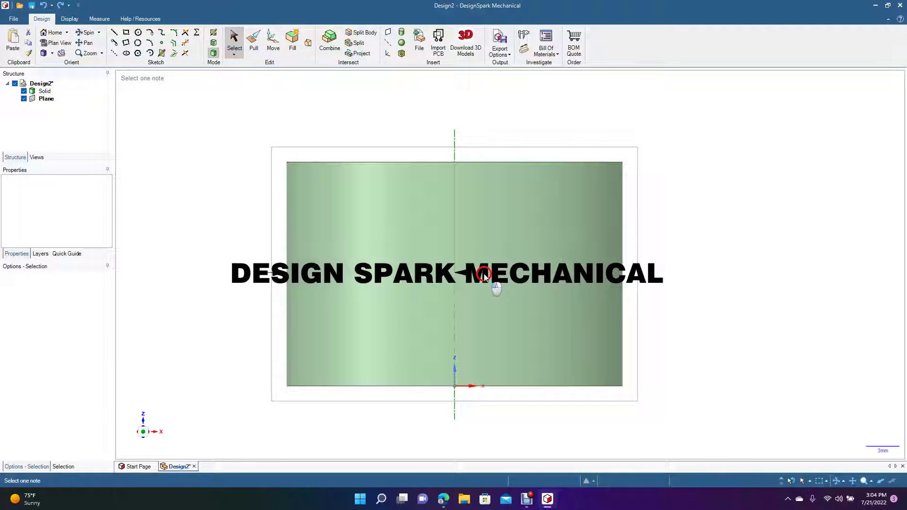
{"action": "left_click", "coordinate": [484, 274]}
{"action": "key", "text": "Escape"}
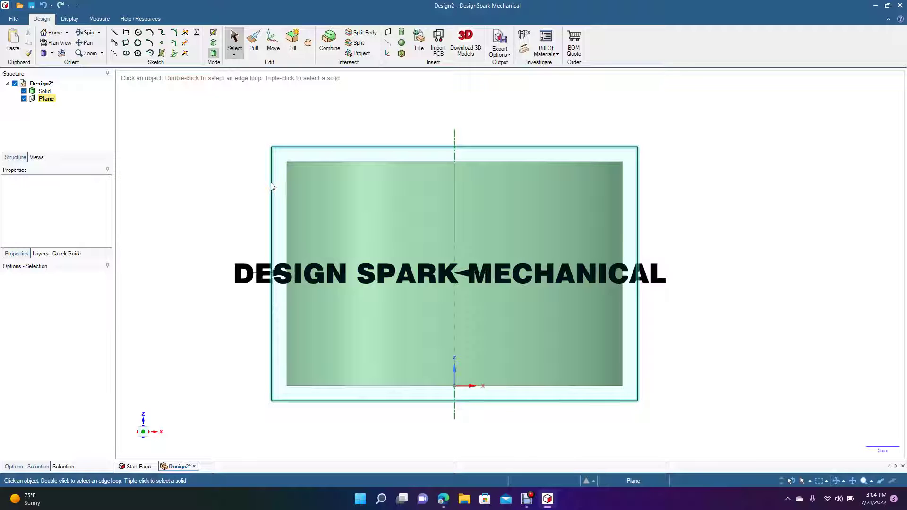
Reduce the size of the "DESIGN SPARK MECHANICAL" text to 2.5.
{"action": "left_click", "coordinate": [296, 291]}
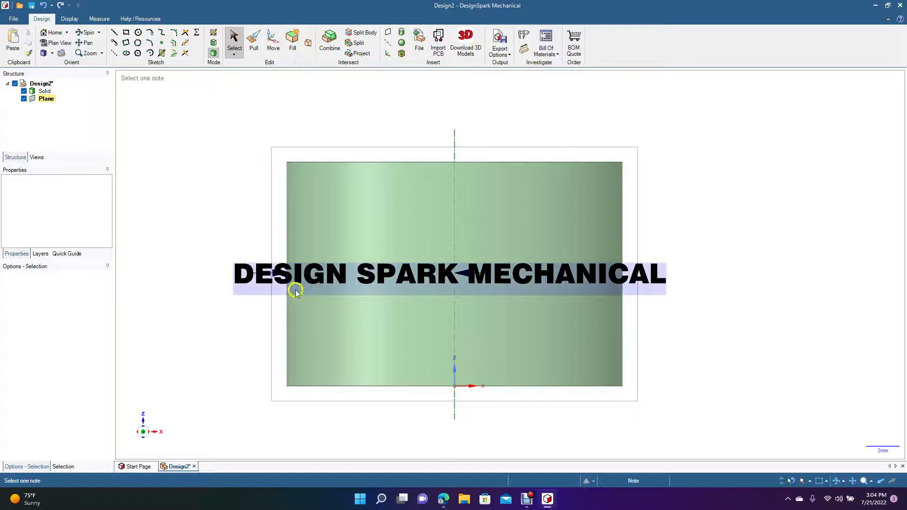
{"action": "left_click", "coordinate": [294, 281]}
{"action": "left_click", "coordinate": [378, 243]}
{"action": "left_click", "coordinate": [378, 242]}
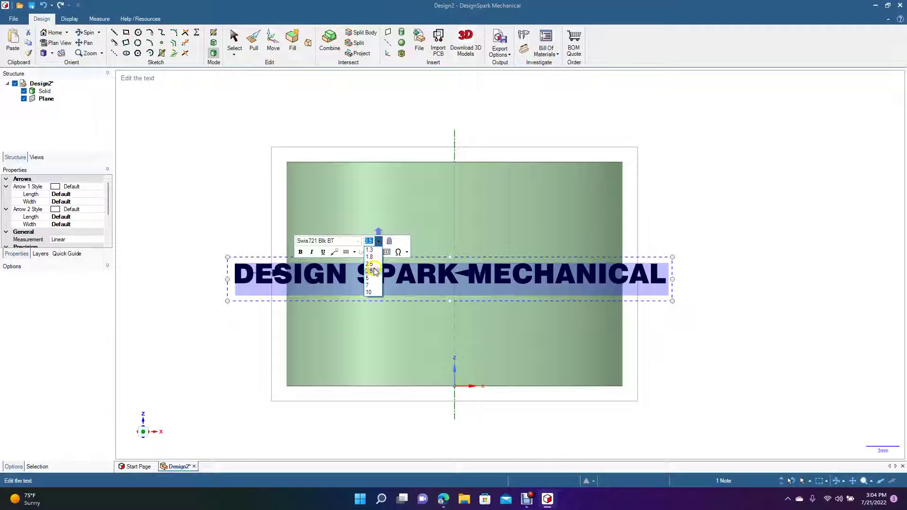
{"action": "left_click", "coordinate": [370, 264]}
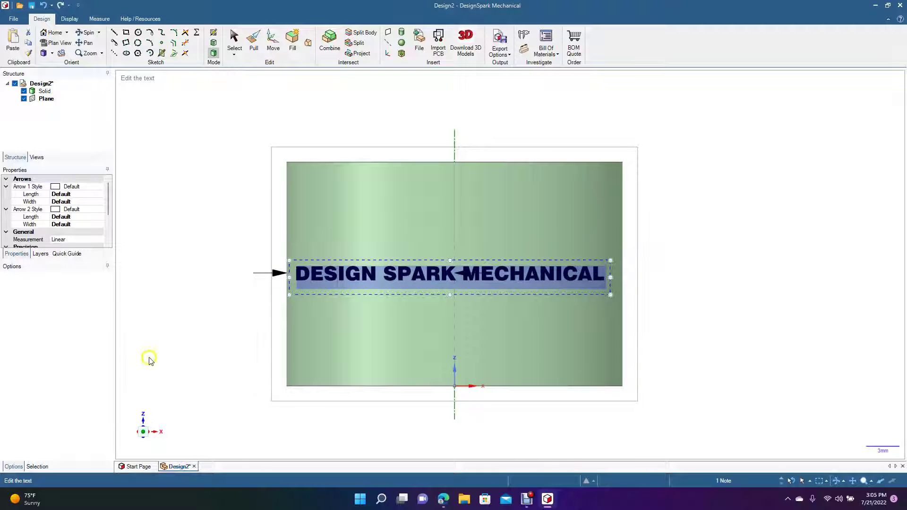
{"action": "left_click", "coordinate": [179, 175]}
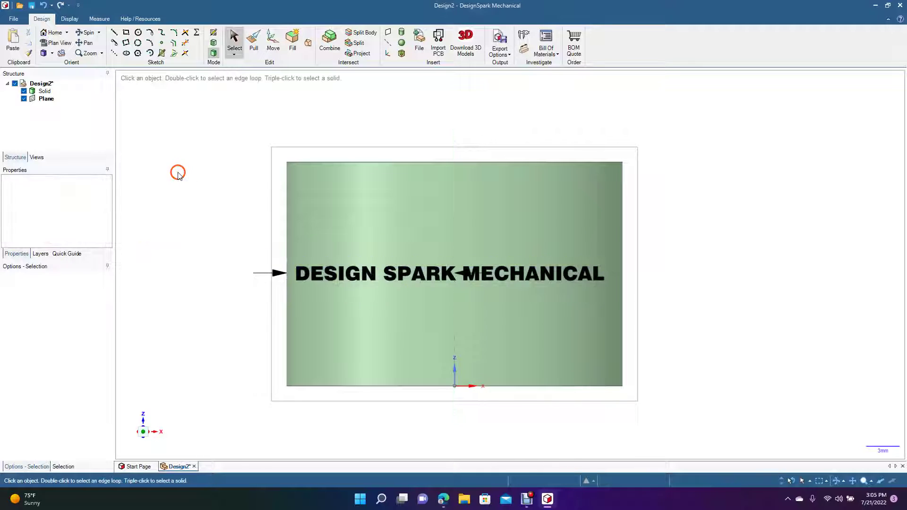
Shift the resized text slightly right and up to centre it between the cylinder's sides.
{"action": "left_click", "coordinate": [308, 274]}
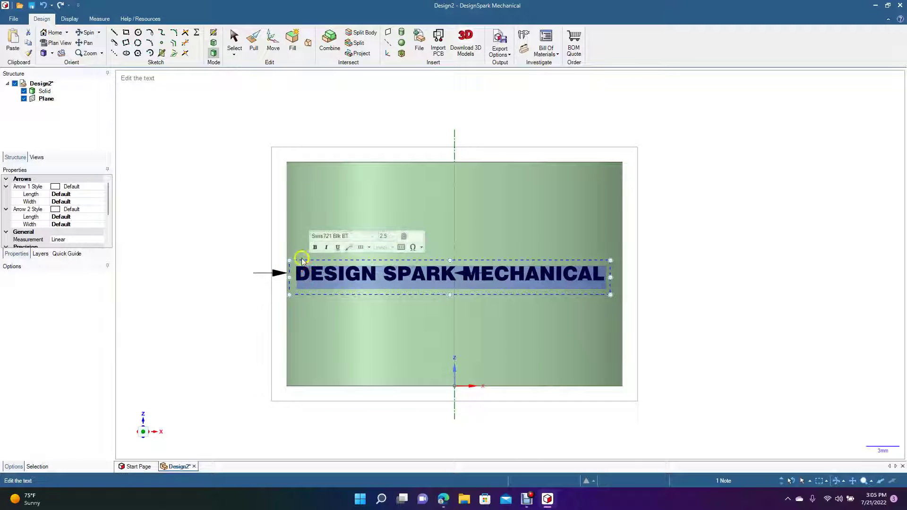
{"action": "left_click", "coordinate": [234, 40]}
{"action": "left_click_drag", "start_coordinate": [339, 277], "coordinate": [340, 271]}
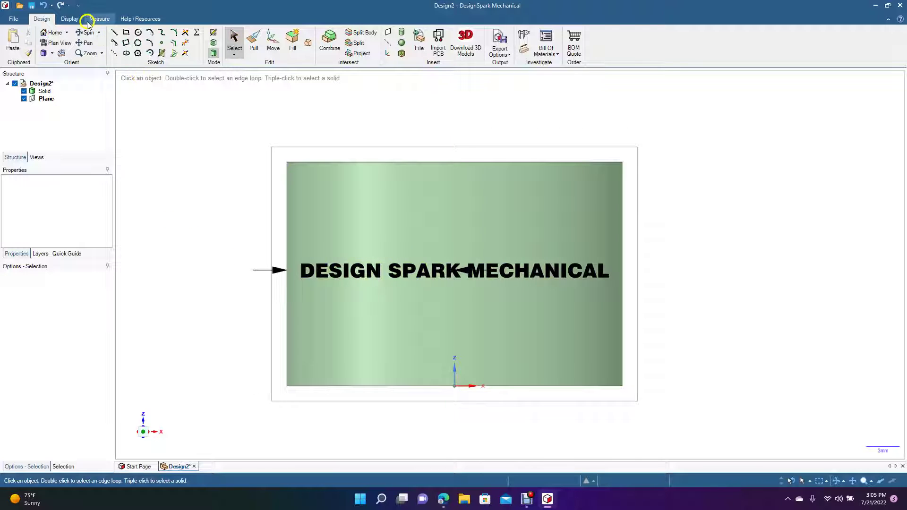
Project the "DESIGN SPARK MECHANICAL" text onto the cylinder's curved face and delete the front plane with its note.
{"action": "left_click", "coordinate": [88, 34]}
{"action": "left_click_drag", "start_coordinate": [195, 235], "coordinate": [182, 279]}
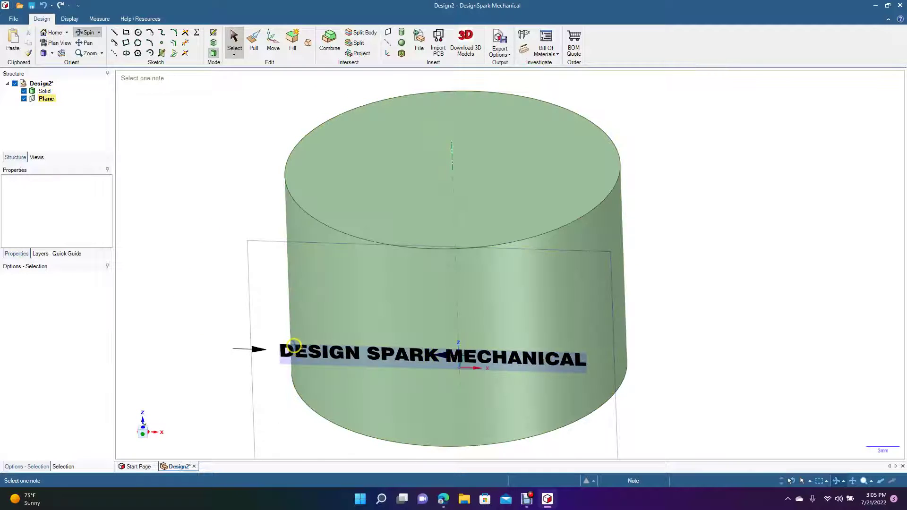
{"action": "left_click", "coordinate": [233, 46]}
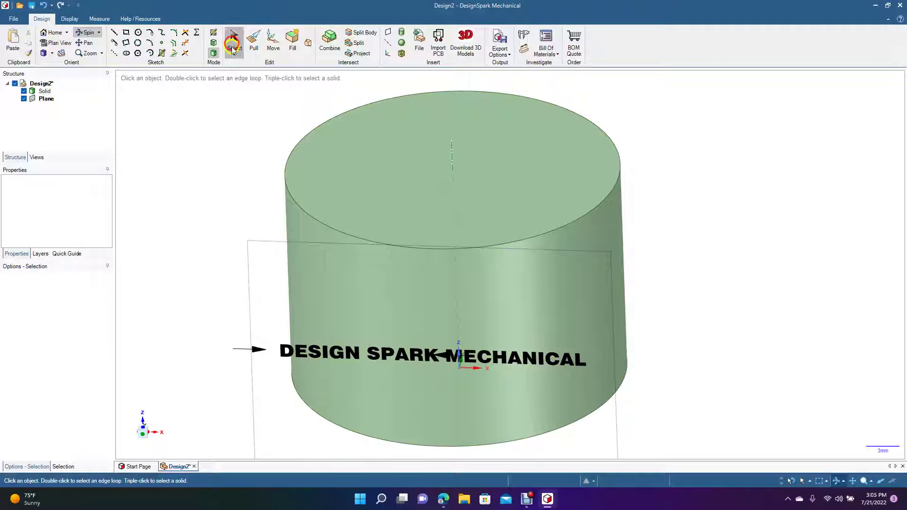
{"action": "left_click", "coordinate": [294, 354]}
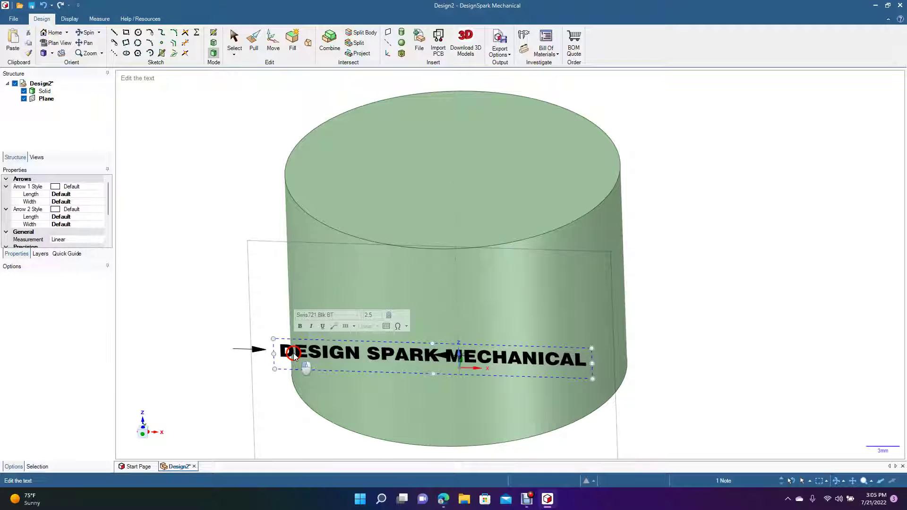
{"action": "left_click", "coordinate": [294, 353]}
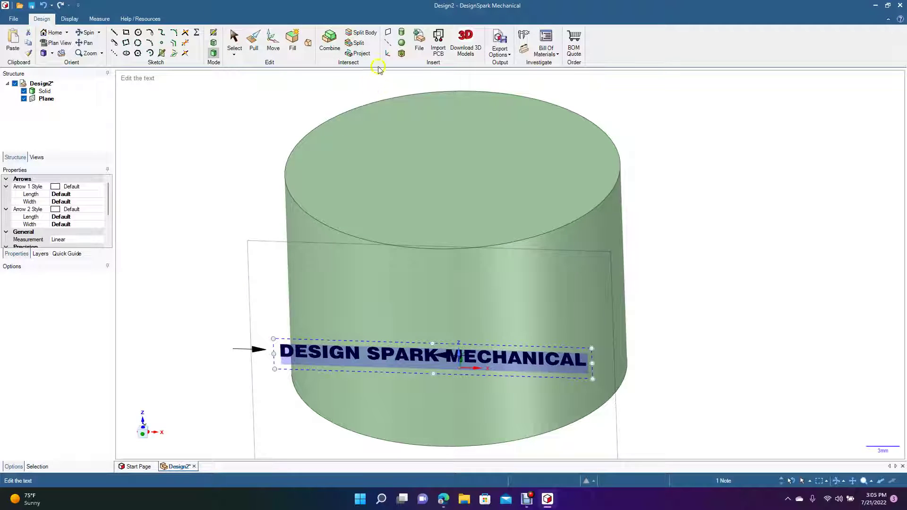
{"action": "left_click", "coordinate": [368, 55]}
{"action": "left_click", "coordinate": [344, 316]}
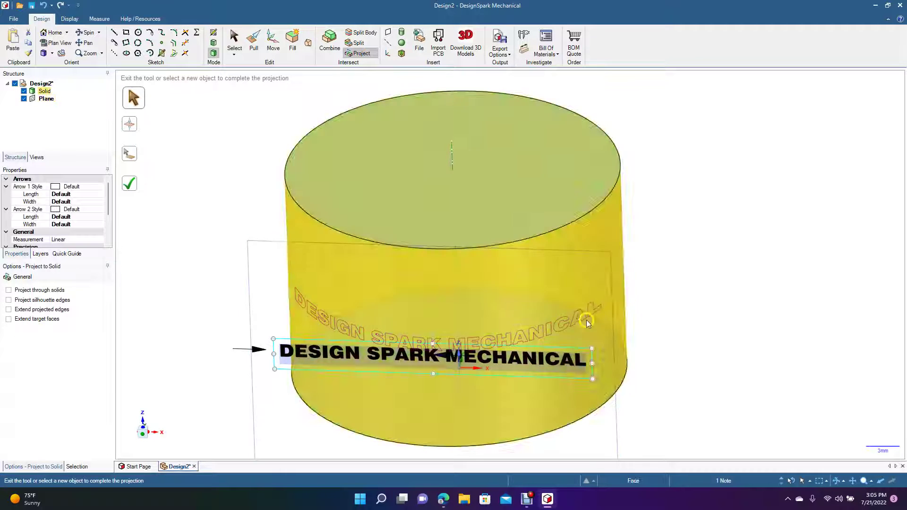
{"action": "left_click", "coordinate": [235, 38]}
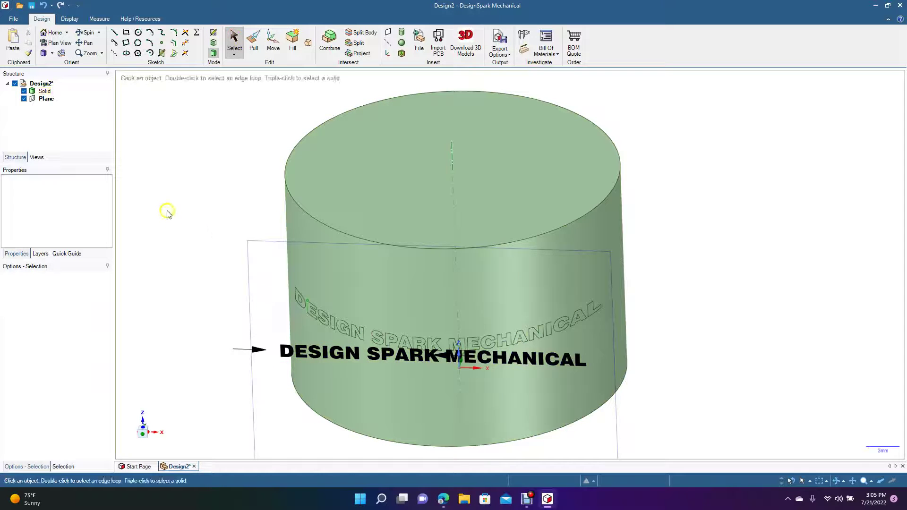
{"action": "left_click", "coordinate": [250, 315]}
{"action": "key", "text": "Delete"}
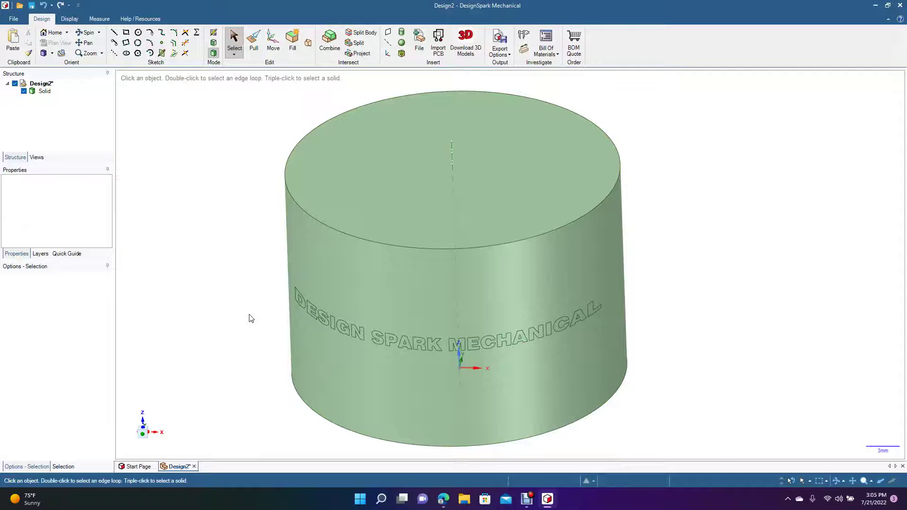
Sketch a circle centred on the cylinder's top face, leaving a narrow ring between it and the outer edge.
{"action": "left_click", "coordinate": [89, 34]}
{"action": "left_click_drag", "start_coordinate": [174, 209], "coordinate": [166, 227]}
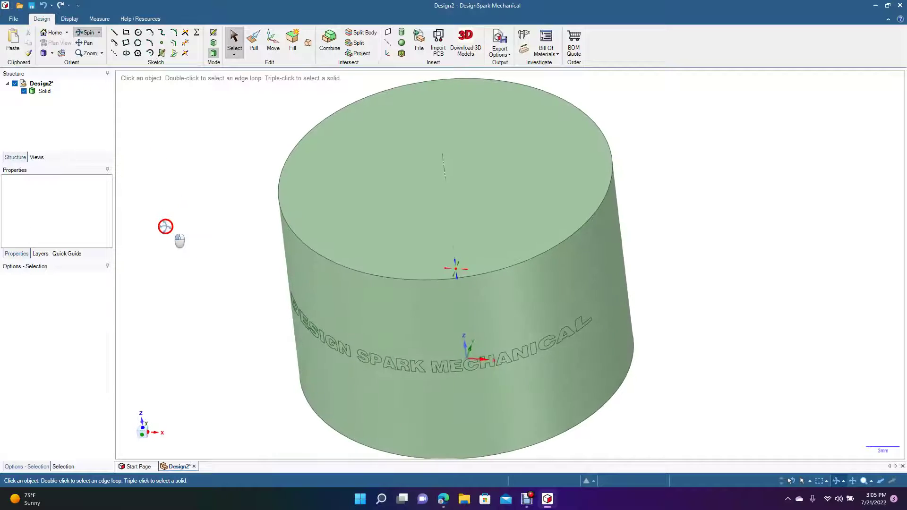
{"action": "left_click", "coordinate": [138, 33]}
{"action": "left_click", "coordinate": [445, 179]}
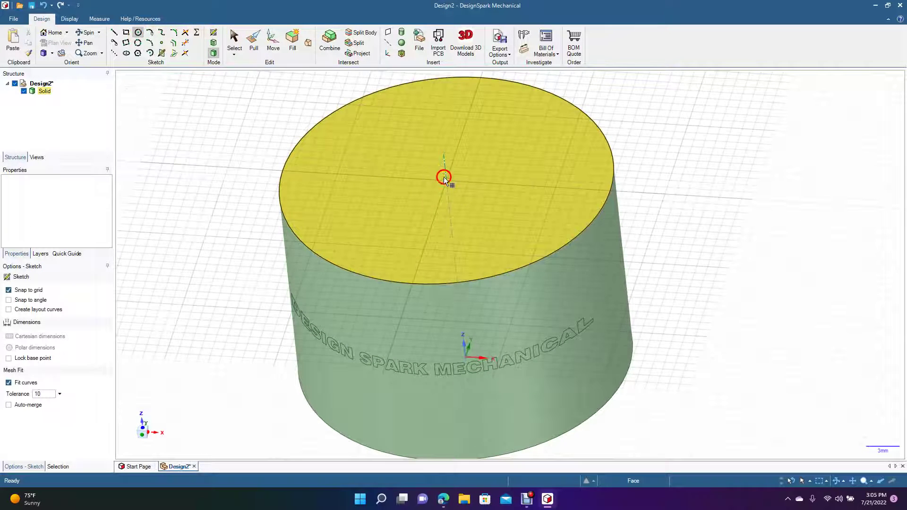
{"action": "left_click", "coordinate": [447, 181]}
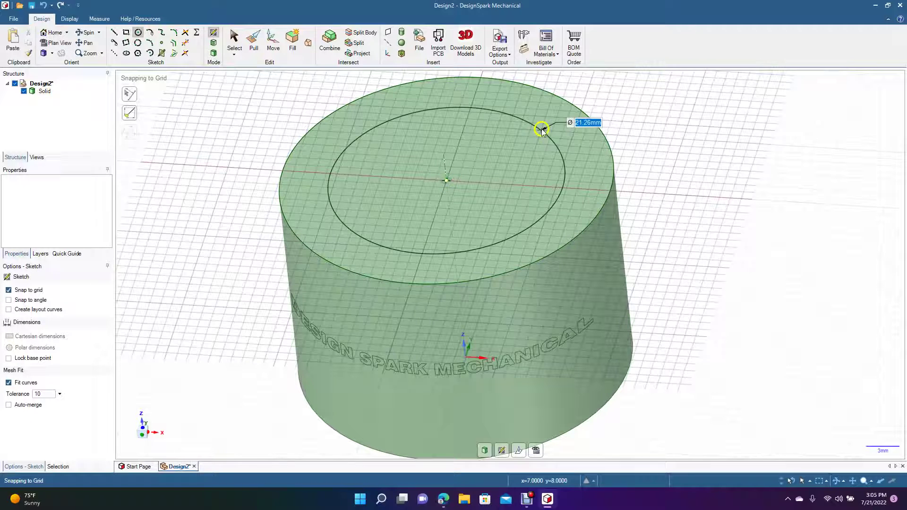
{"action": "left_click", "coordinate": [552, 124]}
Pull the inner circular area of the top face down into the cylinder to cut a recess.
{"action": "left_click", "coordinate": [254, 40]}
{"action": "left_click_drag", "start_coordinate": [369, 183], "coordinate": [373, 207]}
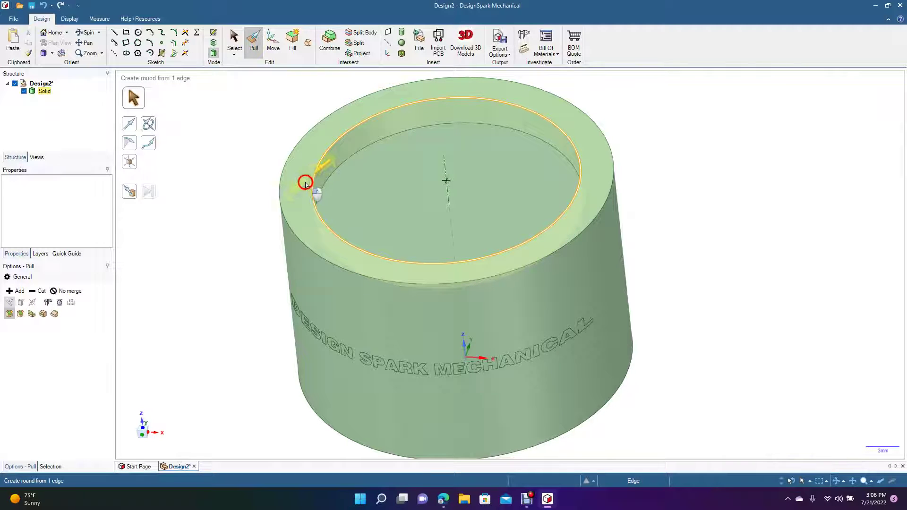
Round the recess's rim edge, the cylinder's outer top edge and the edge around the recess floor.
{"action": "left_click", "coordinate": [305, 181]}
{"action": "left_click", "coordinate": [279, 187]}
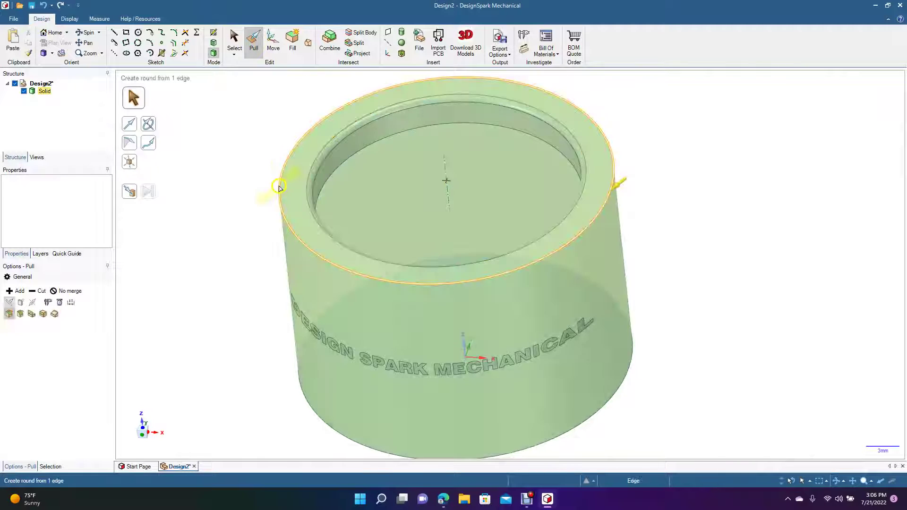
{"action": "left_click_drag", "start_coordinate": [279, 187], "coordinate": [276, 208]}
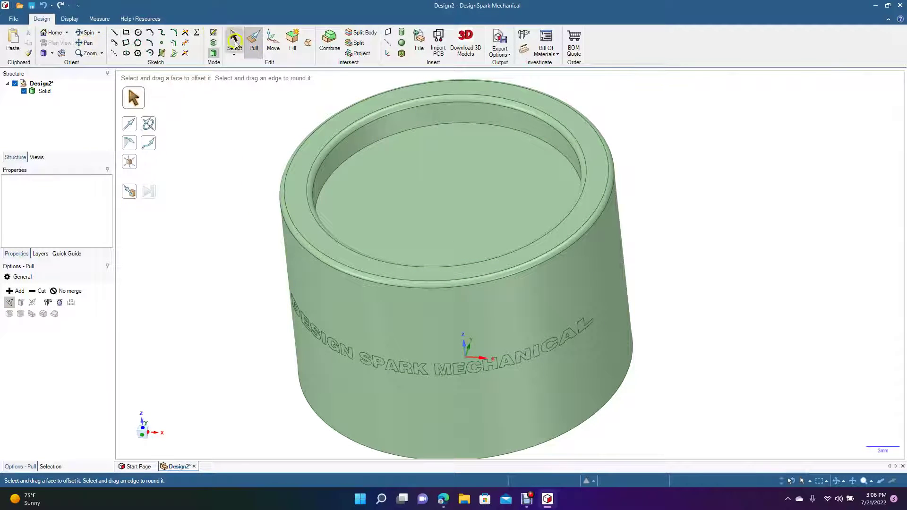
{"action": "left_click", "coordinate": [374, 146]}
{"action": "left_click_drag", "start_coordinate": [375, 147], "coordinate": [405, 166]}
{"action": "left_click", "coordinate": [228, 146]}
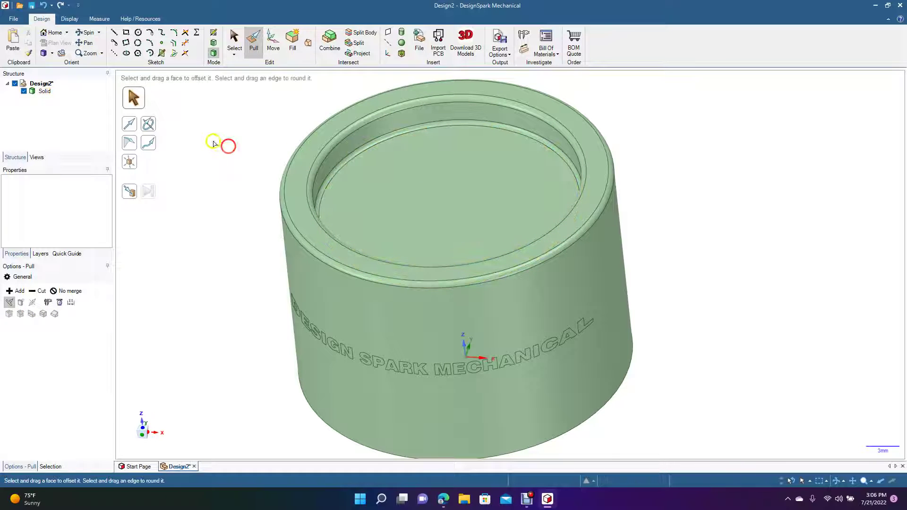
Sketch a circle about 26 mm in diameter centred on the cylinder's bottom face.
{"action": "left_click", "coordinate": [89, 33]}
{"action": "left_click_drag", "start_coordinate": [280, 267], "coordinate": [267, 152]}
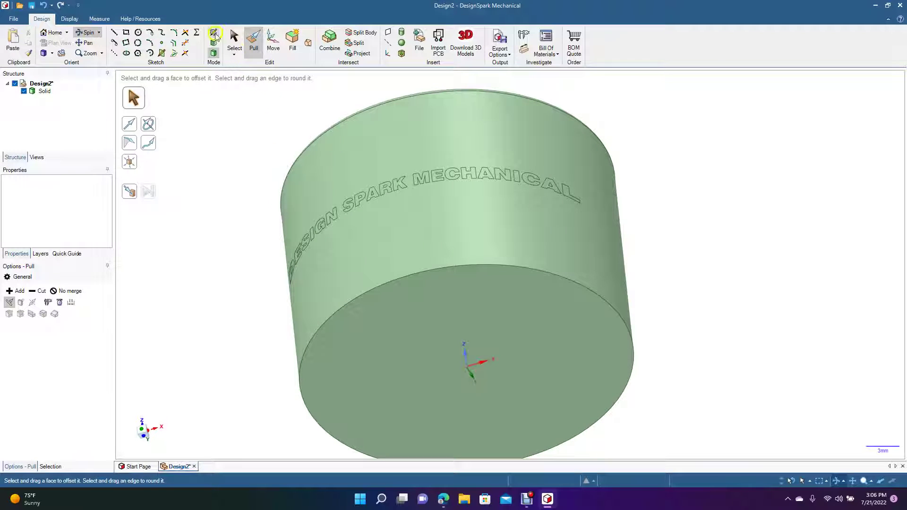
{"action": "left_click", "coordinate": [138, 33]}
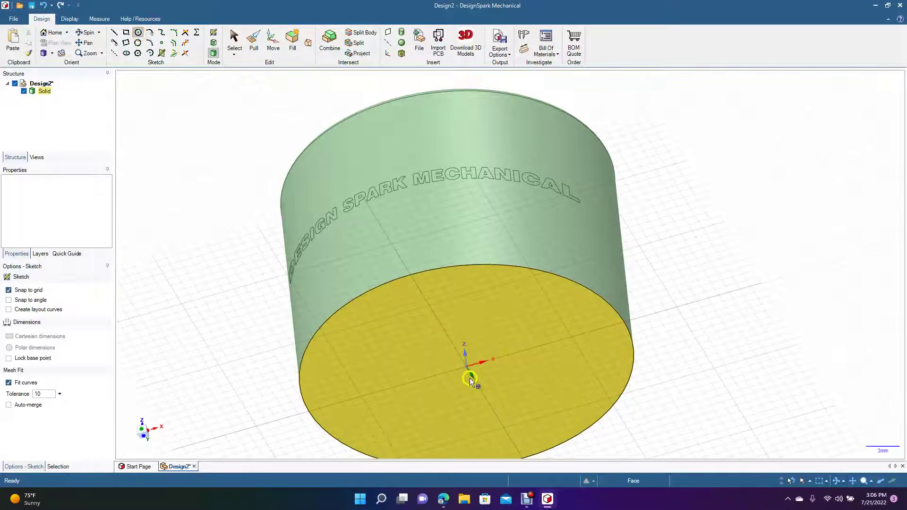
{"action": "left_click", "coordinate": [469, 380]}
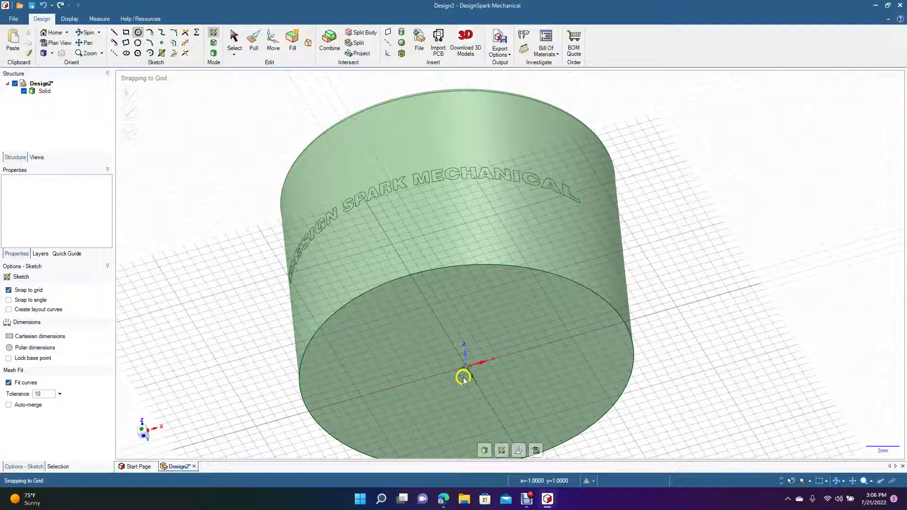
{"action": "left_click", "coordinate": [466, 367]}
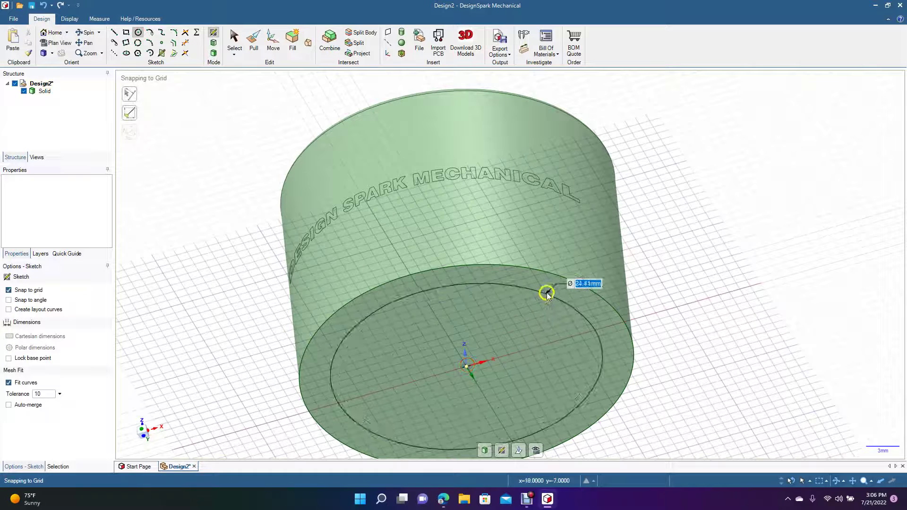
{"action": "left_click", "coordinate": [554, 293]}
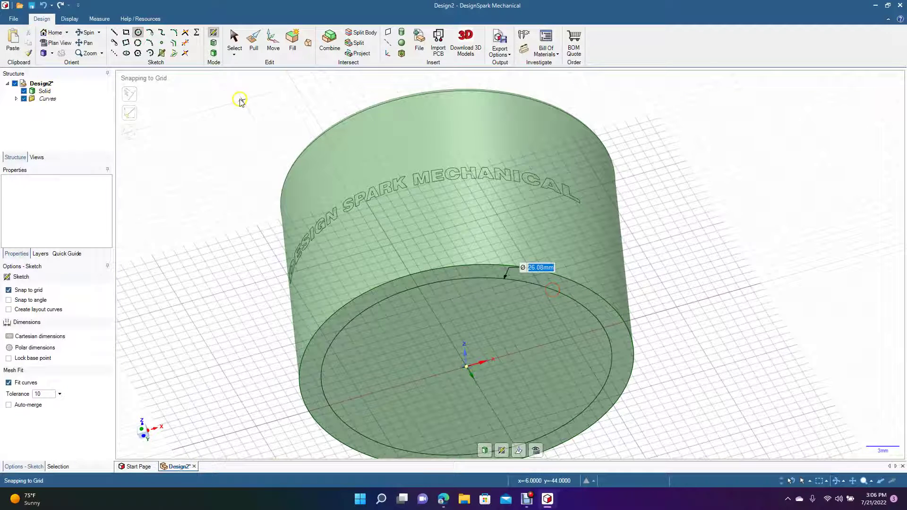
Pull the inner circular area of the bottom face into the cylinder to cut a second recess.
{"action": "left_click", "coordinate": [254, 43]}
{"action": "left_click", "coordinate": [421, 285]}
{"action": "left_click_drag", "start_coordinate": [421, 285], "coordinate": [440, 238]}
{"action": "left_click", "coordinate": [191, 270]}
Round the edge around the floor of the bottom recess and select the cylinder's outer bottom edge.
{"action": "left_click", "coordinate": [88, 32]}
{"action": "left_click_drag", "start_coordinate": [262, 189], "coordinate": [214, 161]}
{"action": "left_click", "coordinate": [253, 38]}
{"action": "left_click", "coordinate": [249, 157]}
{"action": "left_click", "coordinate": [246, 158]}
{"action": "left_click_drag", "start_coordinate": [247, 159], "coordinate": [249, 162]}
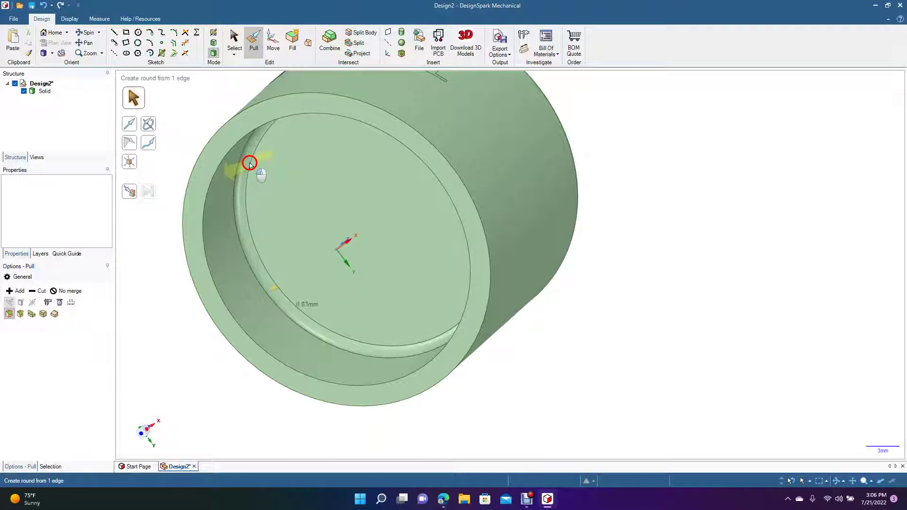
{"action": "left_click", "coordinate": [249, 162]}
{"action": "left_click", "coordinate": [233, 128]}
{"action": "left_click", "coordinate": [233, 119]}
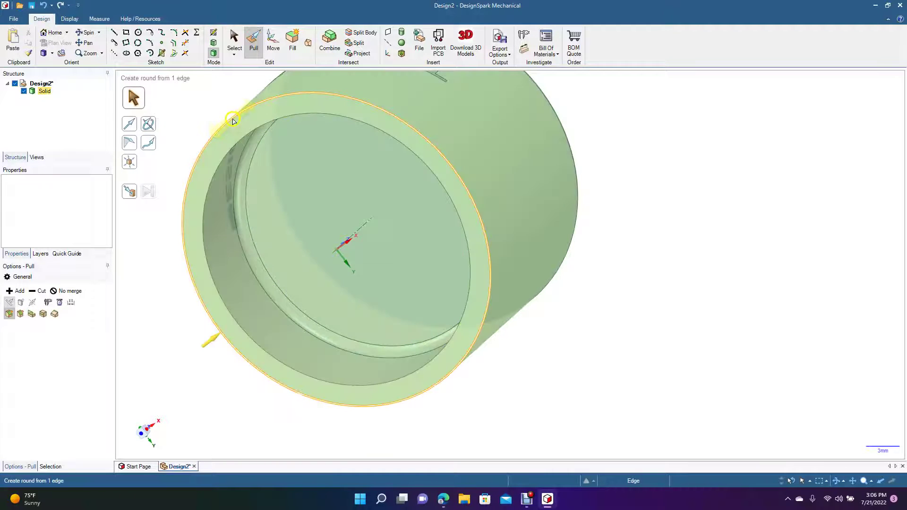
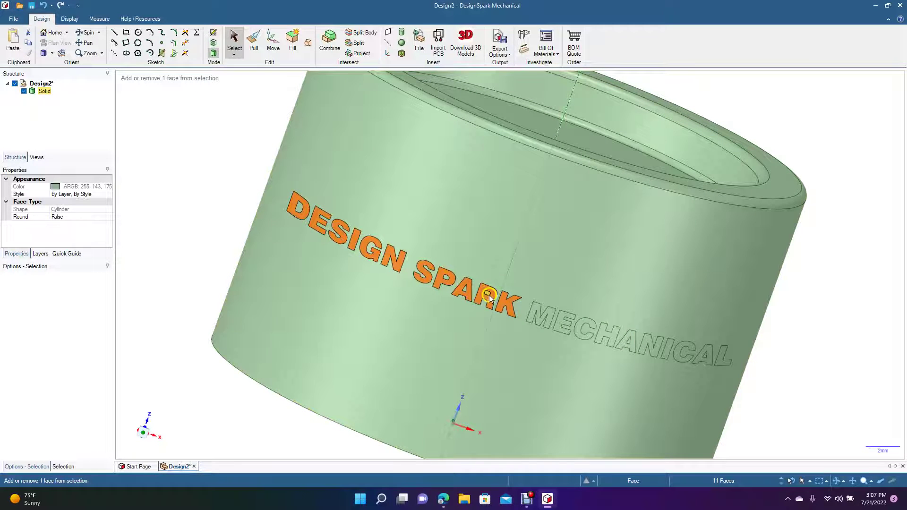
Add all letter faces of the word "MECHANICAL" to the selected "DESIGN SPARK" letter faces.
{"action": "left_click", "coordinate": [534, 319], "text": "ctrl"}
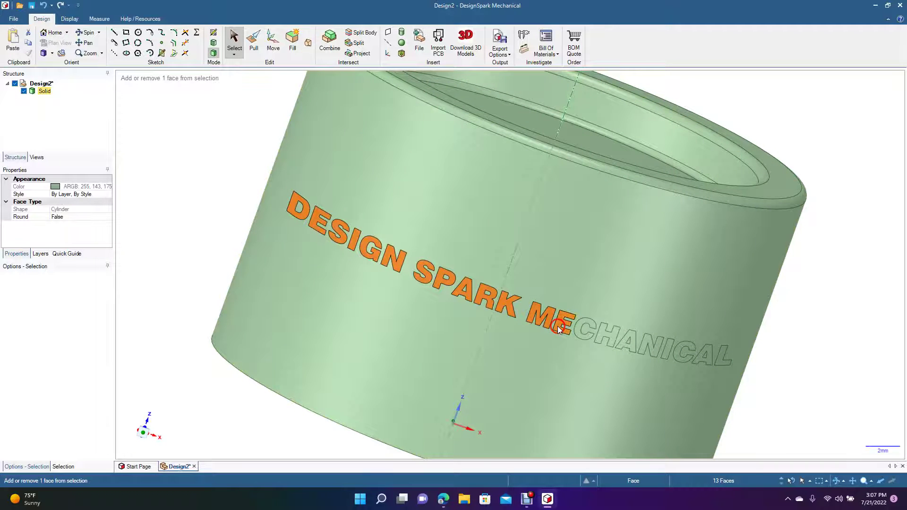
{"action": "left_click", "coordinate": [577, 330], "text": "ctrl"}
{"action": "left_click", "coordinate": [603, 341], "text": "ctrl"}
{"action": "left_click", "coordinate": [625, 341], "text": "ctrl"}
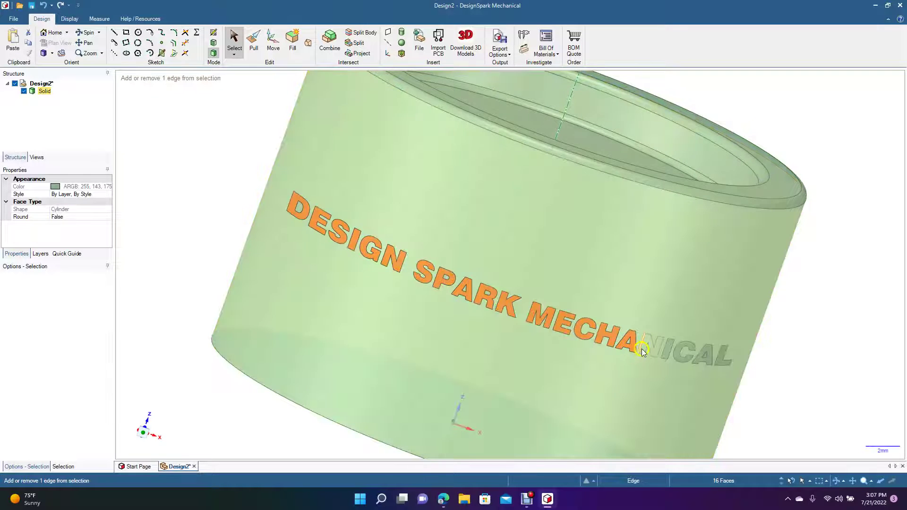
{"action": "left_click", "coordinate": [644, 350], "text": "ctrl"}
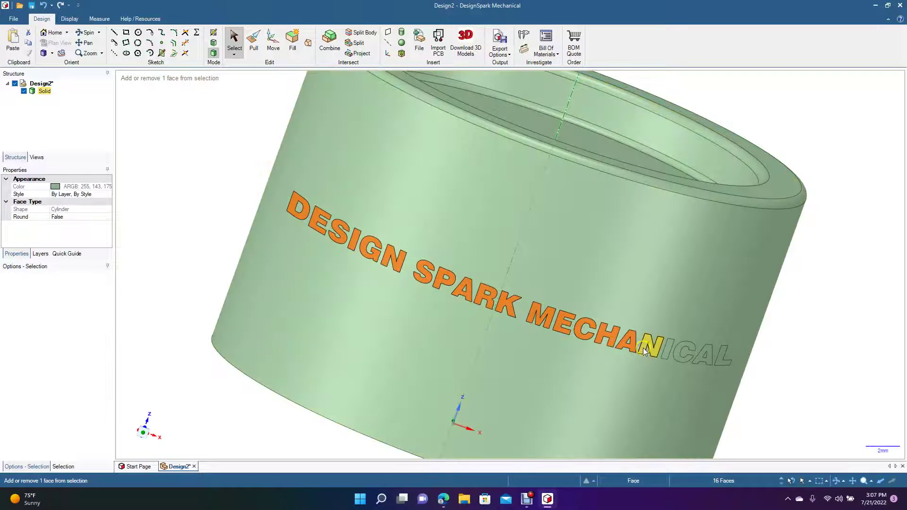
{"action": "left_click", "coordinate": [666, 350], "text": "ctrl"}
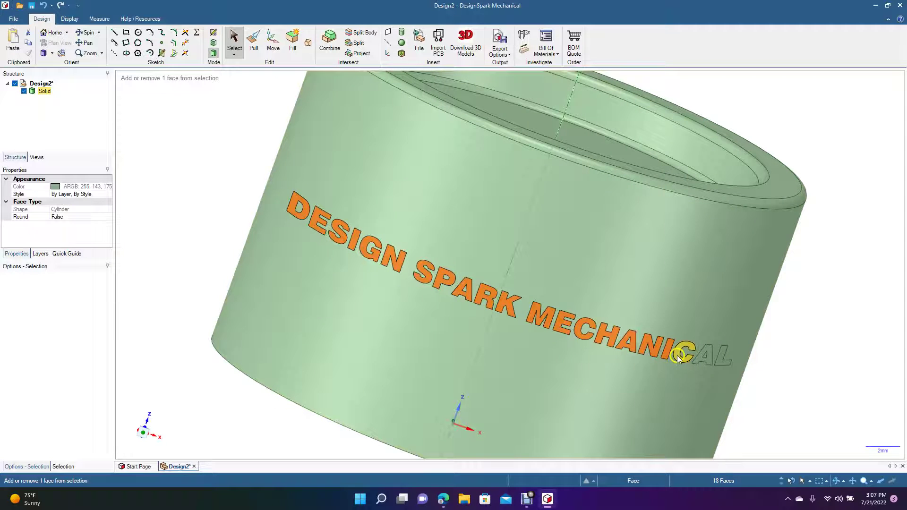
{"action": "left_click", "coordinate": [679, 356], "text": "ctrl"}
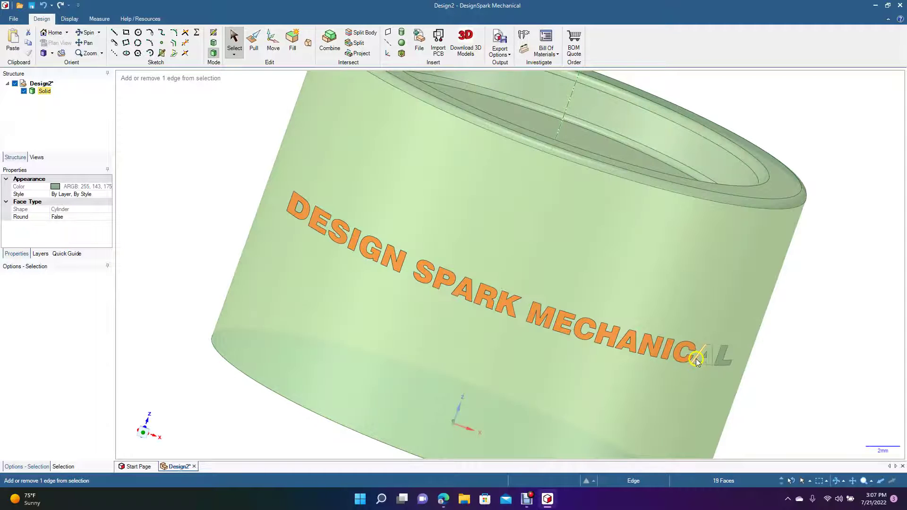
{"action": "left_click", "coordinate": [699, 360], "text": "ctrl"}
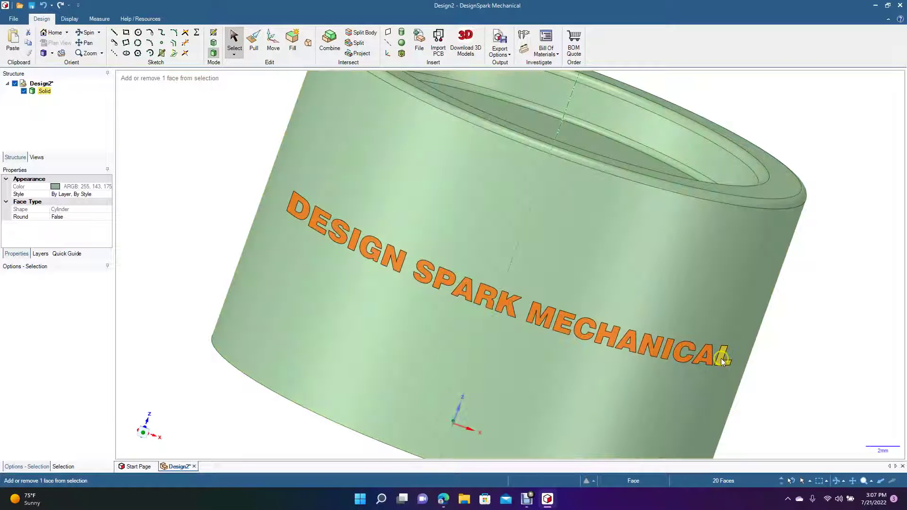
{"action": "left_click", "coordinate": [721, 358], "text": "ctrl"}
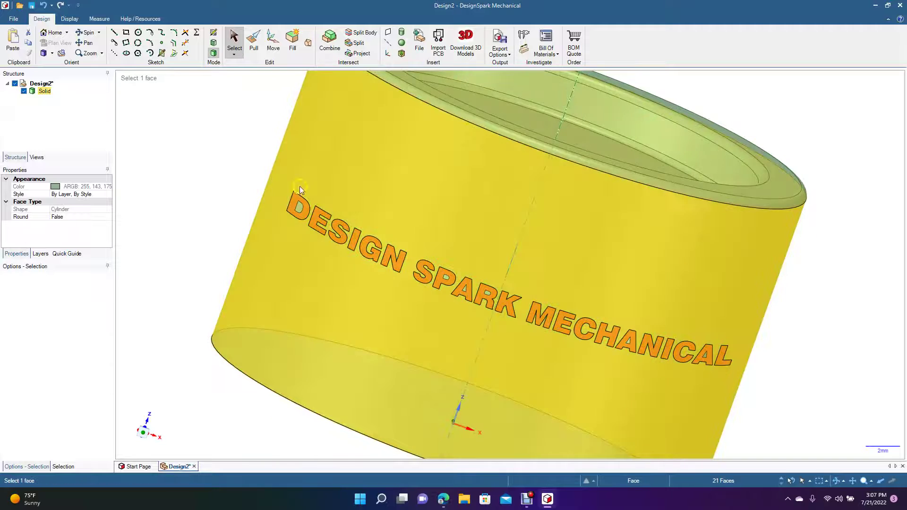
Pull all the selected letter faces outward about 0.4 mm to raise the text from the cylinder's side.
{"action": "left_click", "coordinate": [254, 48]}
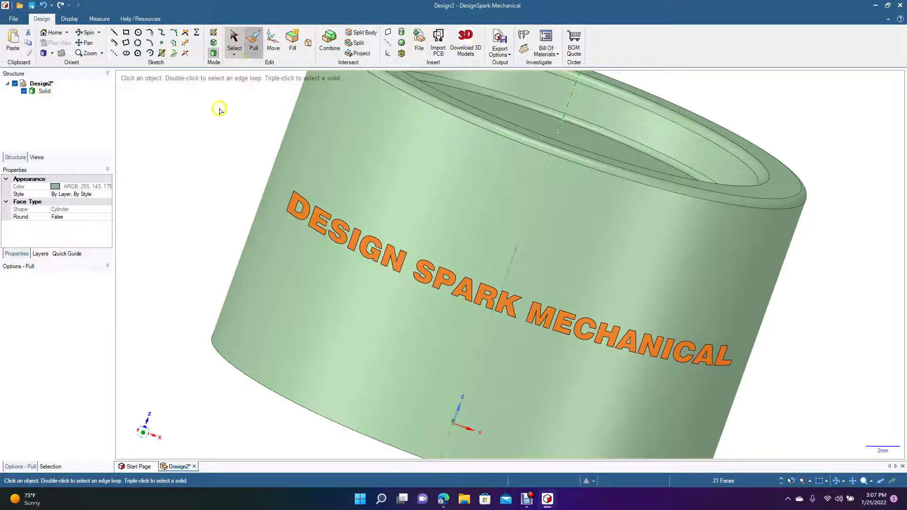
{"action": "left_click", "coordinate": [301, 218]}
{"action": "mouse_move", "coordinate": [301, 219]}
{"action": "left_mouse_down"}
{"action": "mouse_move", "coordinate": [279, 202]}
{"action": "mouse_move", "coordinate": [289, 204]}
{"action": "left_mouse_up"}
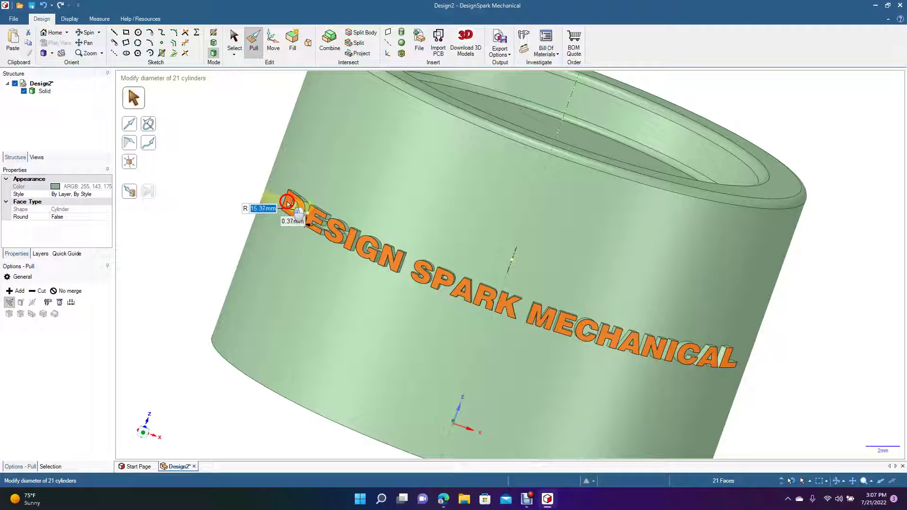
{"action": "left_click_drag", "start_coordinate": [289, 205], "coordinate": [289, 205]}
{"action": "left_click_drag", "start_coordinate": [288, 204], "coordinate": [288, 204]}
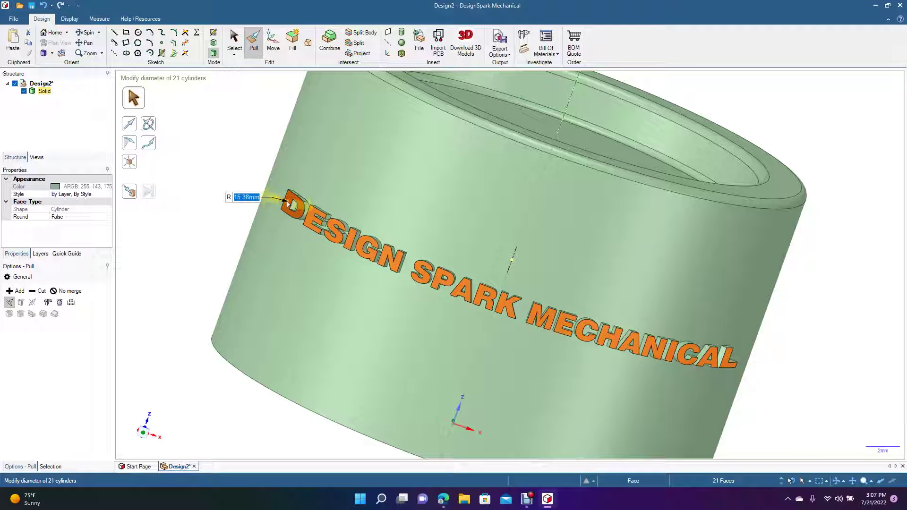
{"action": "left_click", "coordinate": [234, 42]}
{"action": "left_click", "coordinate": [207, 110]}
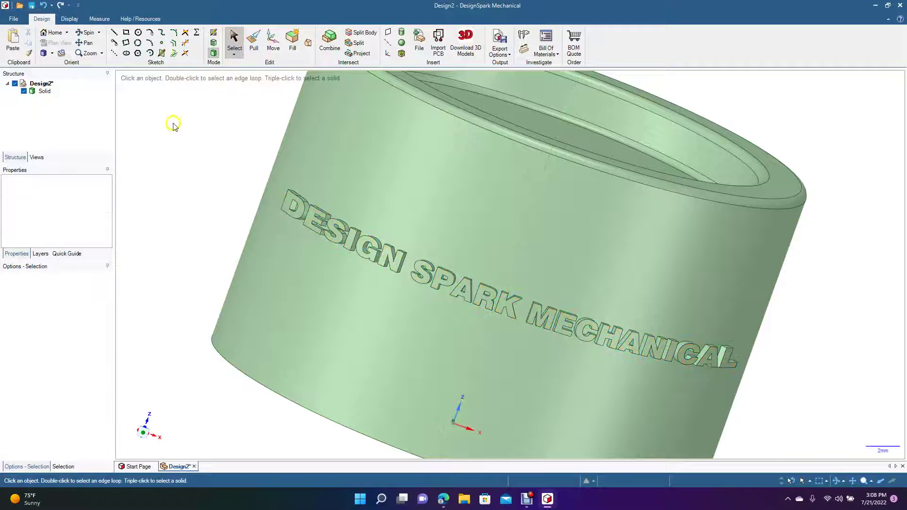
Insert a vertical reference plane through the origin and the cylinder's axis, parallel to the front.
{"action": "left_click", "coordinate": [84, 32]}
{"action": "mouse_move", "coordinate": [198, 225]}
{"action": "left_mouse_down"}
{"action": "mouse_move", "coordinate": [316, 251]}
{"action": "mouse_move", "coordinate": [320, 206]}
{"action": "mouse_move", "coordinate": [182, 146]}
{"action": "mouse_move", "coordinate": [111, 136]}
{"action": "mouse_move", "coordinate": [158, 140]}
{"action": "mouse_move", "coordinate": [236, 171]}
{"action": "mouse_move", "coordinate": [193, 170]}
{"action": "mouse_move", "coordinate": [143, 203]}
{"action": "mouse_move", "coordinate": [168, 253]}
{"action": "mouse_move", "coordinate": [202, 208]}
{"action": "mouse_move", "coordinate": [161, 177]}
{"action": "mouse_move", "coordinate": [121, 202]}
{"action": "mouse_move", "coordinate": [134, 223]}
{"action": "mouse_move", "coordinate": [146, 205]}
{"action": "left_mouse_up"}
{"action": "middle_click_drag", "start_coordinate": [146, 205], "coordinate": [212, 217]}
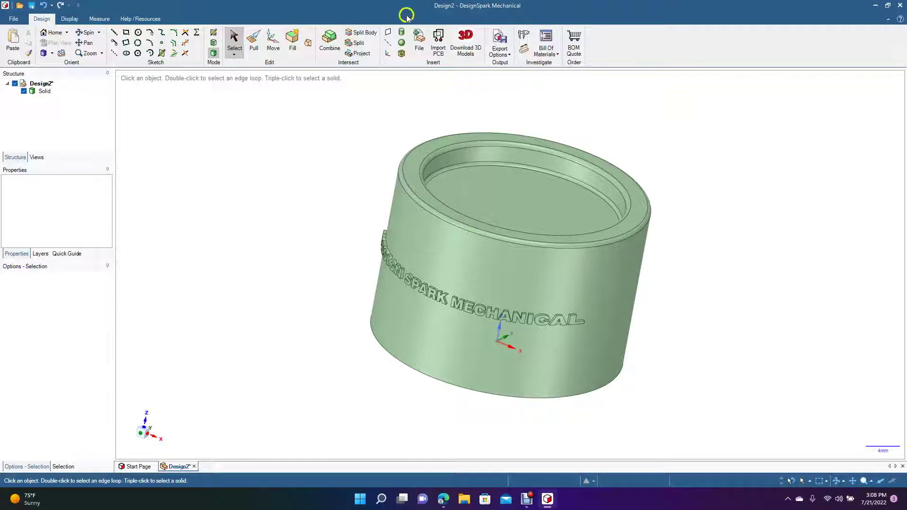
{"action": "left_click", "coordinate": [388, 32]}
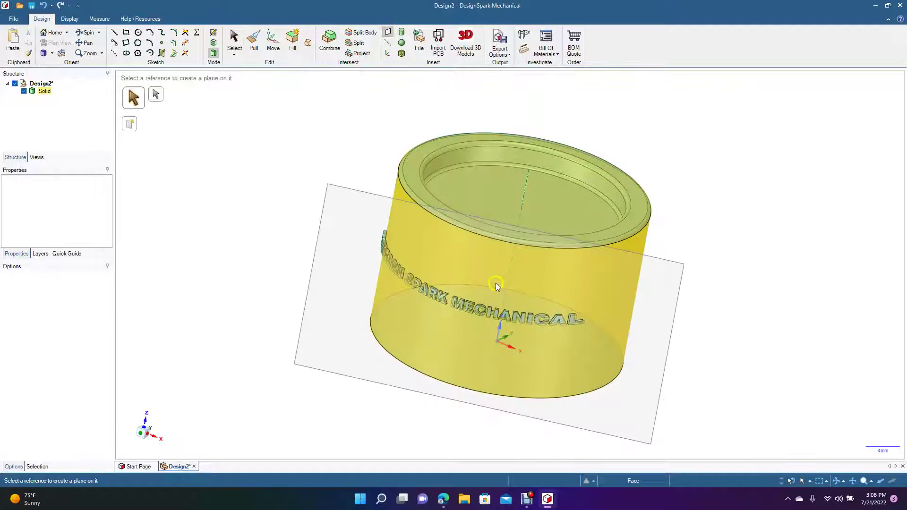
{"action": "left_click", "coordinate": [505, 339]}
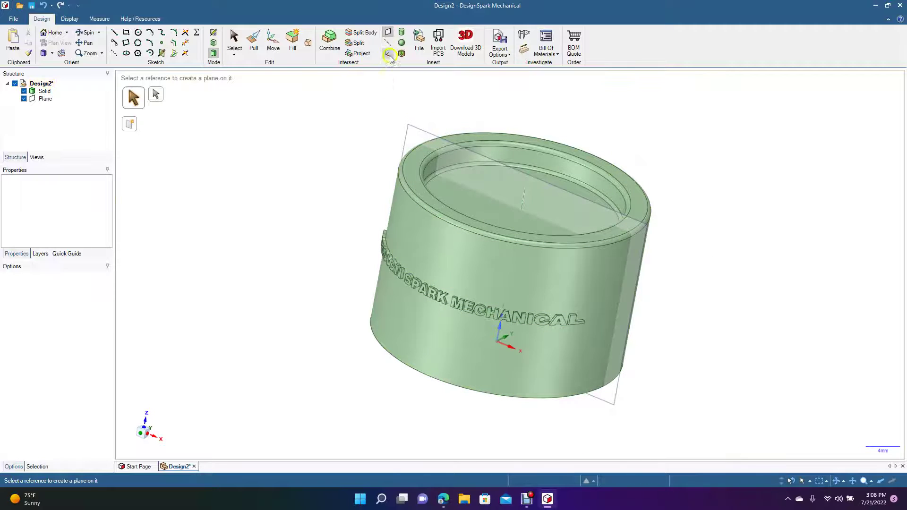
Move the vertical plane forward about 16.8 mm so it stands in front of the raised text.
{"action": "left_click", "coordinate": [273, 45]}
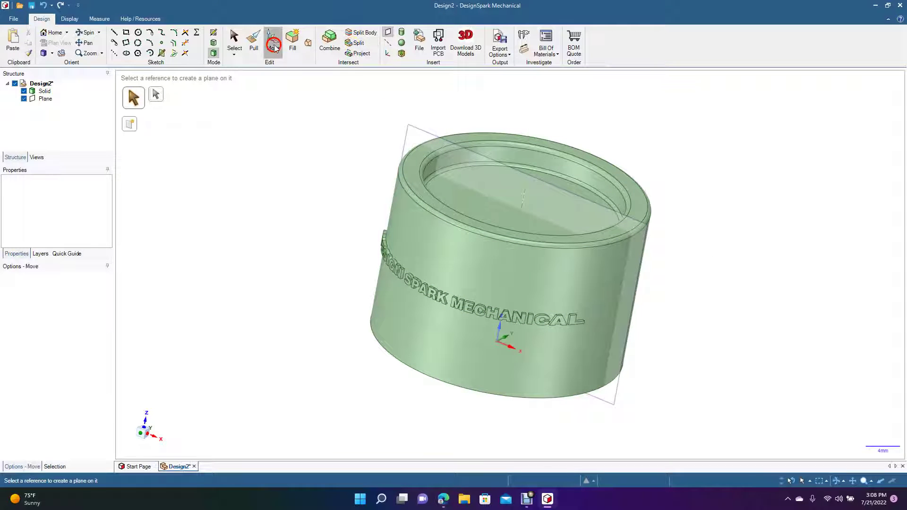
{"action": "left_click", "coordinate": [405, 138]}
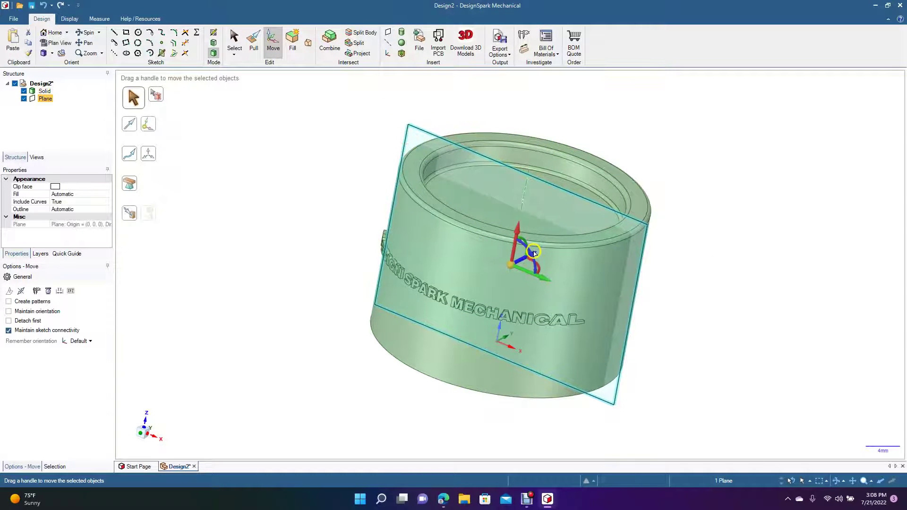
{"action": "left_click_drag", "start_coordinate": [535, 255], "coordinate": [479, 327]}
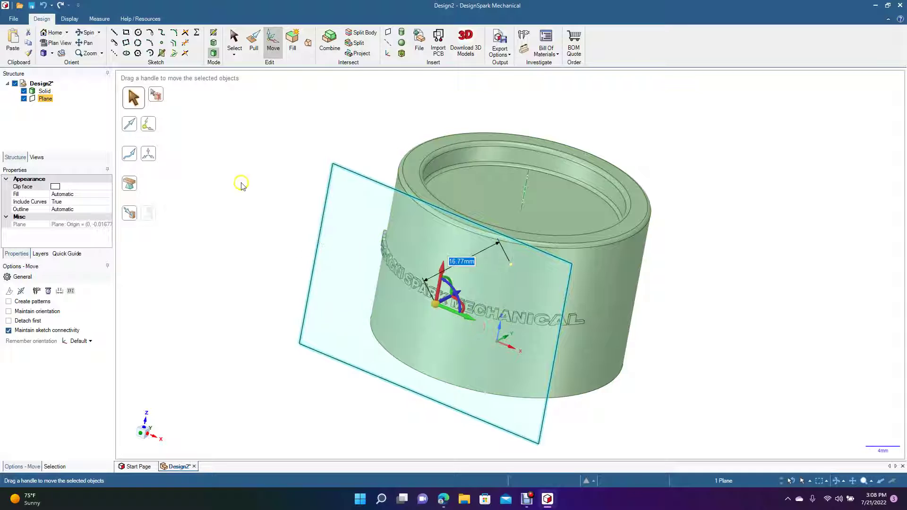
Place a dimension from the cylinder's side to its axis on the front plane, centred below the raised "DESIGN SPARK MECHANICAL" text.
{"action": "left_click", "coordinate": [55, 44]}
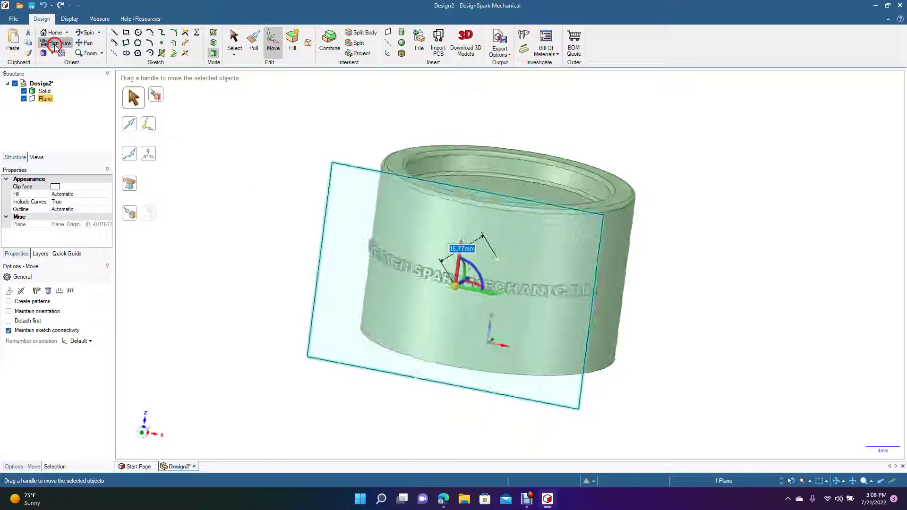
{"action": "left_click", "coordinate": [234, 42]}
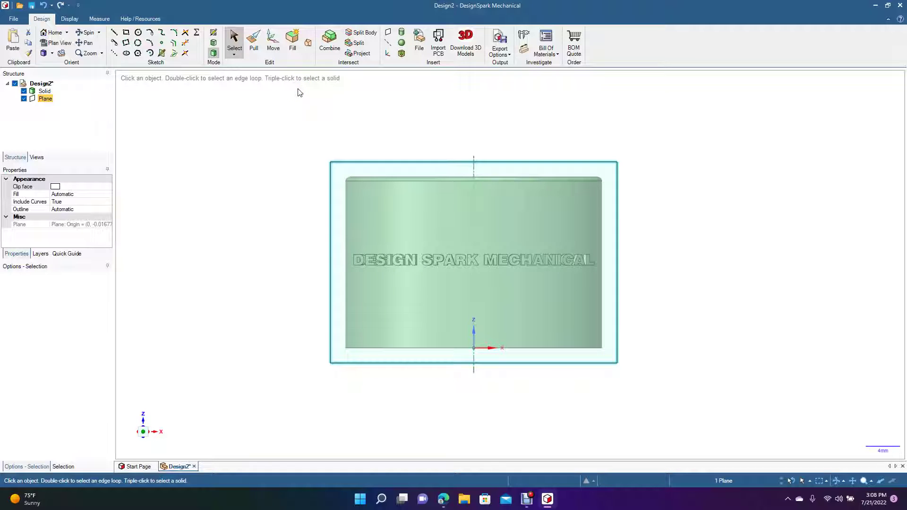
{"action": "left_click", "coordinate": [524, 49]}
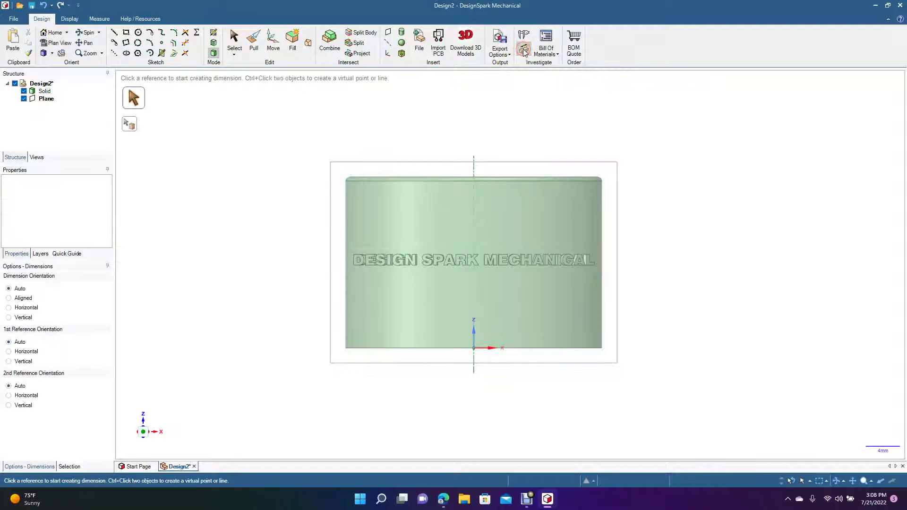
{"action": "left_click", "coordinate": [368, 235]}
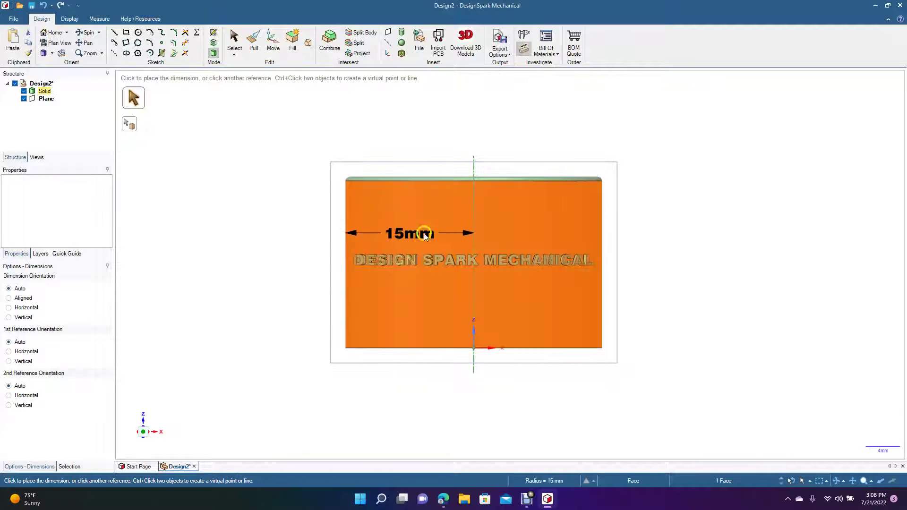
{"action": "left_click", "coordinate": [462, 235]}
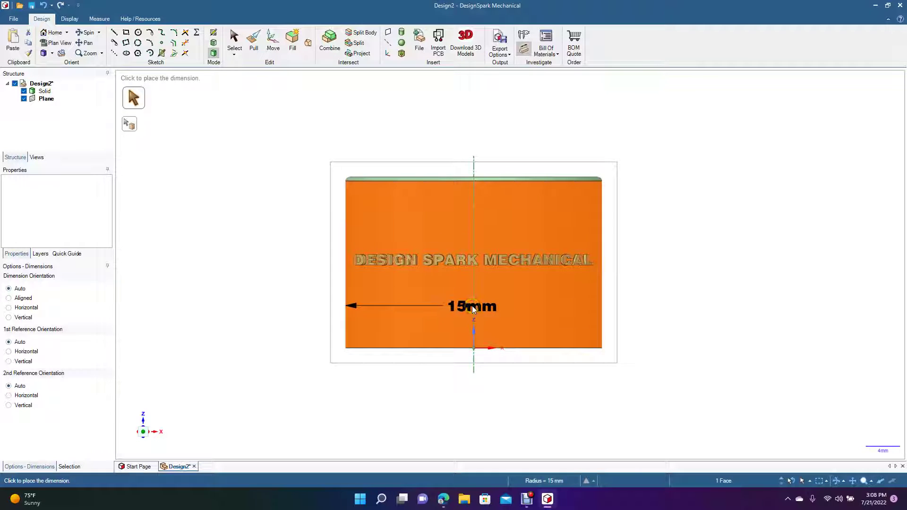
{"action": "left_click", "coordinate": [472, 304]}
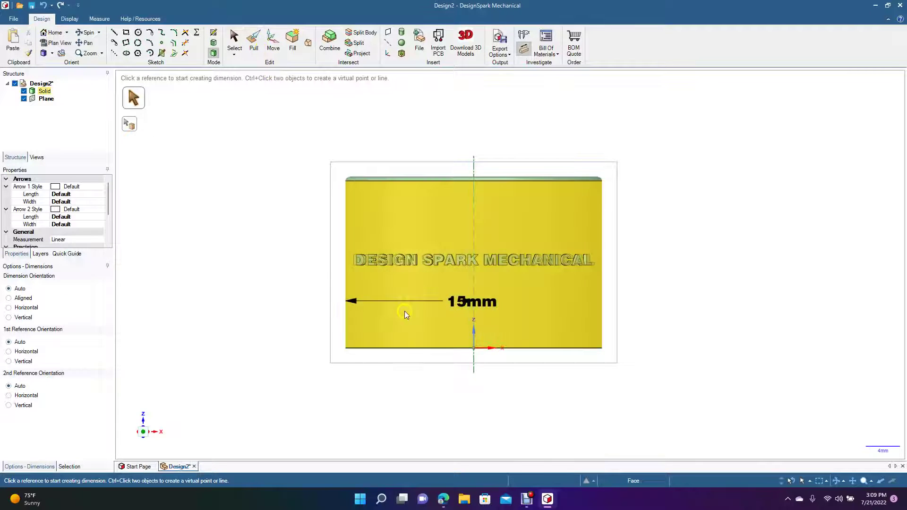
Replace the text of the dimension below the raised lettering with "127".
{"action": "left_click", "coordinate": [461, 303]}
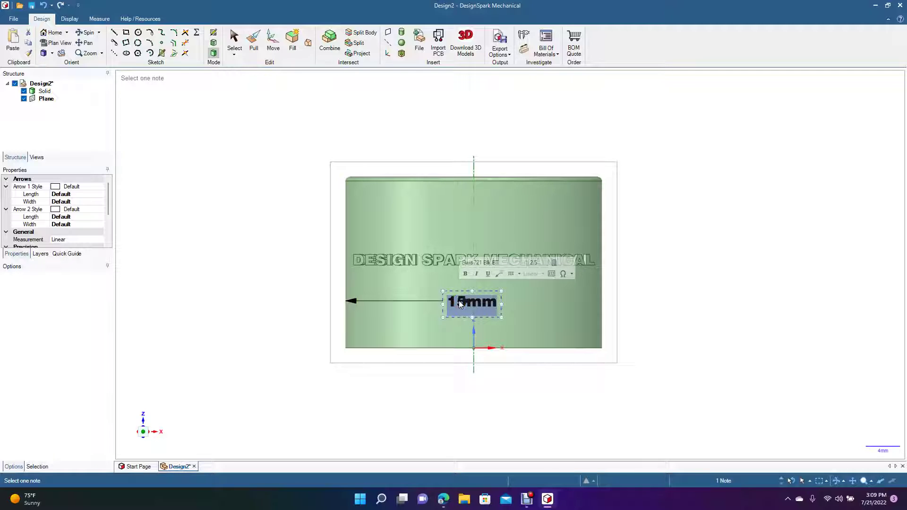
{"action": "type", "text": "127"}
{"action": "left_click", "coordinate": [364, 194]}
{"action": "left_click", "coordinate": [418, 222]}
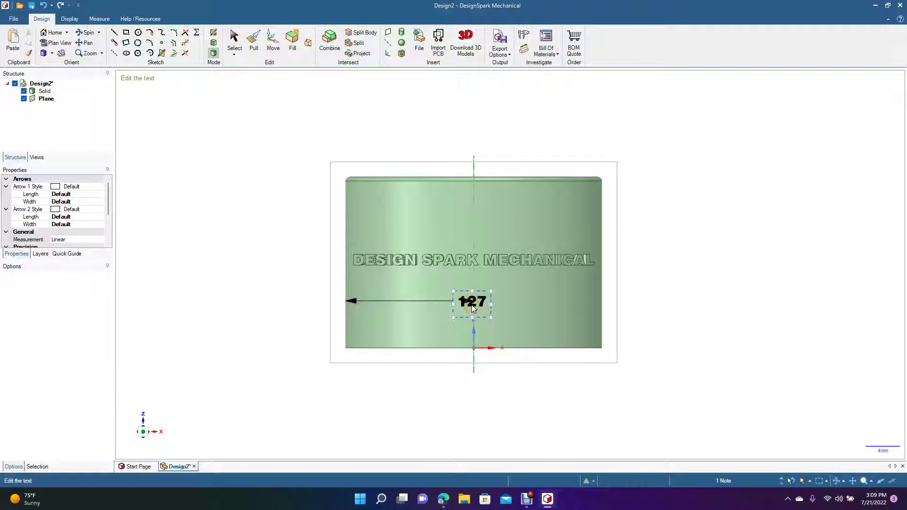
Set the font size of the "127" text to 9.
{"action": "double_click", "coordinate": [472, 305]}
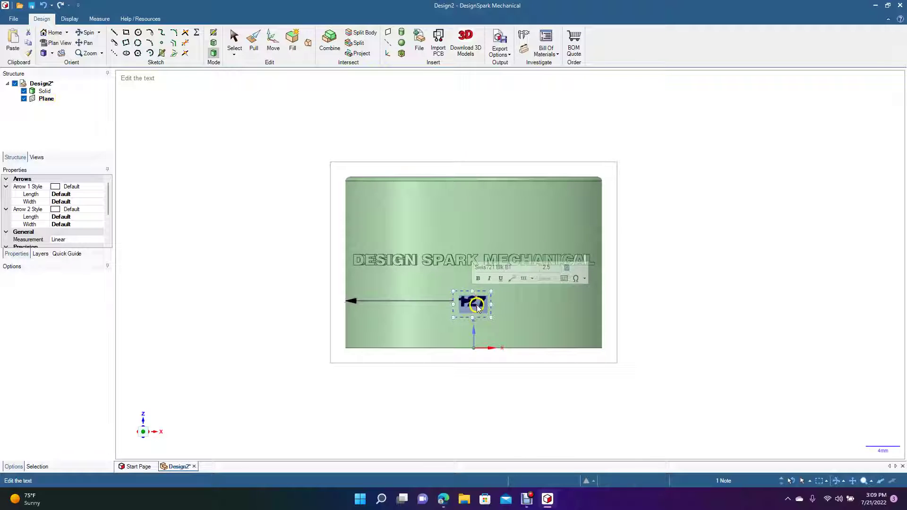
{"action": "left_click", "coordinate": [533, 278]}
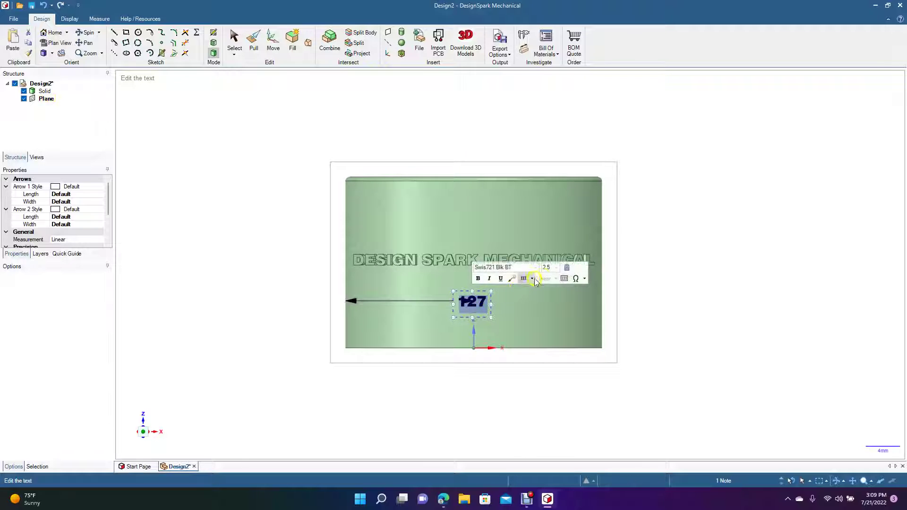
{"action": "left_click", "coordinate": [556, 268]}
{"action": "left_click", "coordinate": [552, 320]}
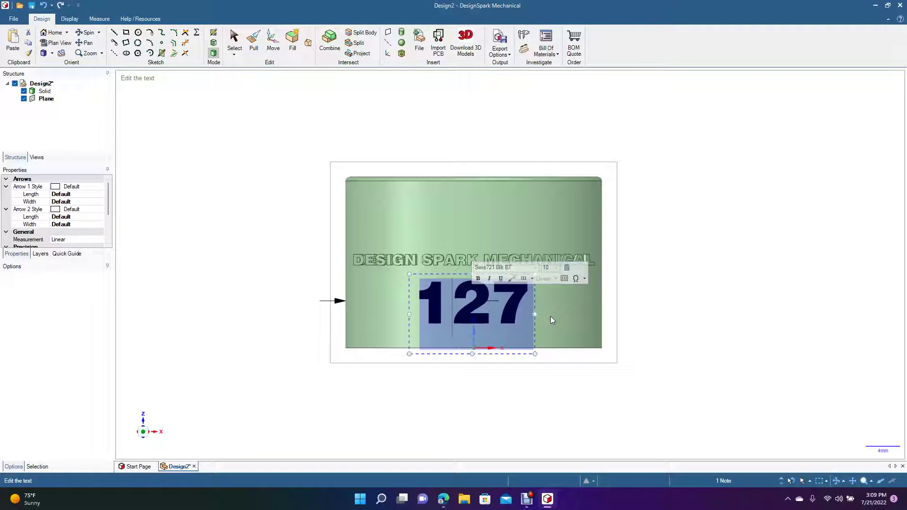
{"action": "left_click", "coordinate": [547, 268]}
{"action": "double_click", "coordinate": [547, 267]}
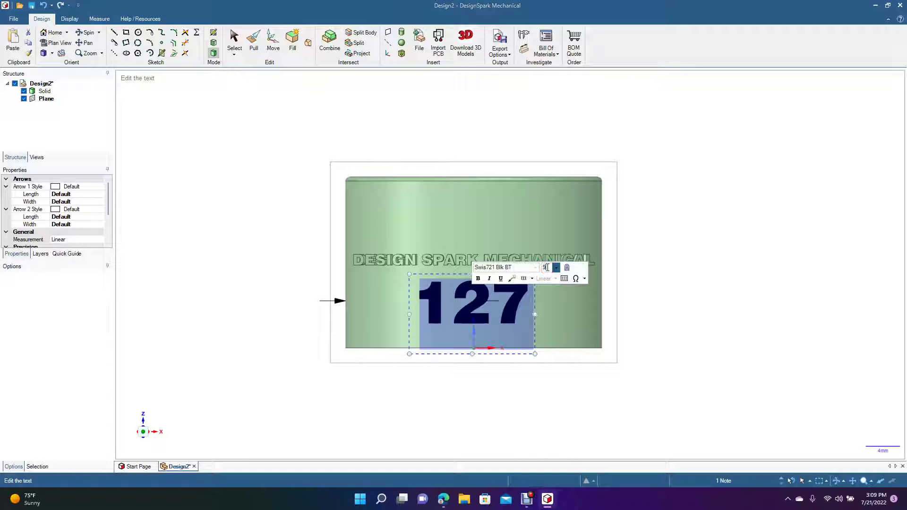
{"action": "type", "text": "9"}
{"action": "key", "text": "Return"}
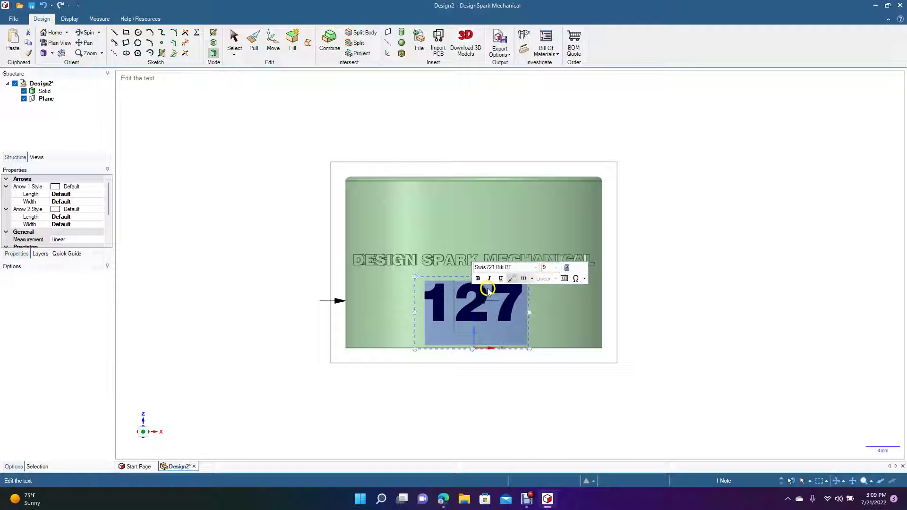
{"action": "left_click", "coordinate": [630, 285]}
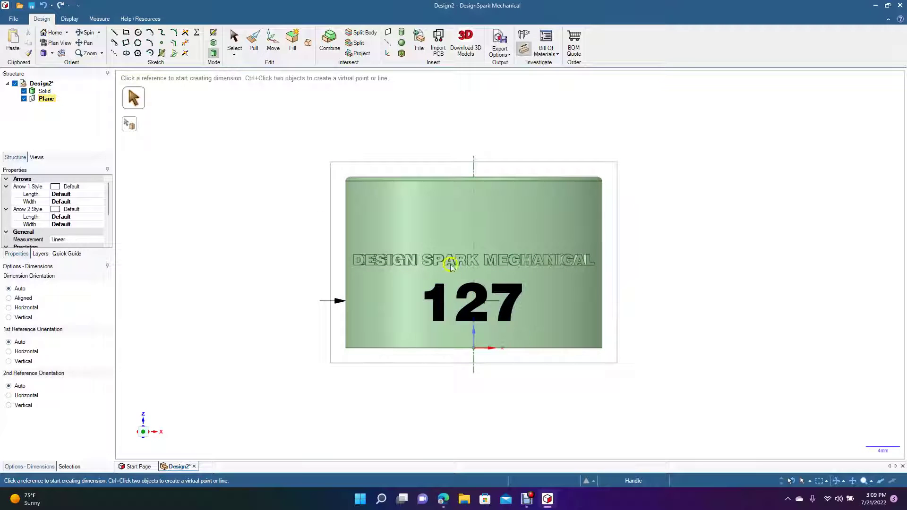
Project the "127" note onto the cylinder's side and delete the reference plane standing in front of it.
{"action": "left_click", "coordinate": [90, 33]}
{"action": "left_click_drag", "start_coordinate": [252, 239], "coordinate": [217, 265]}
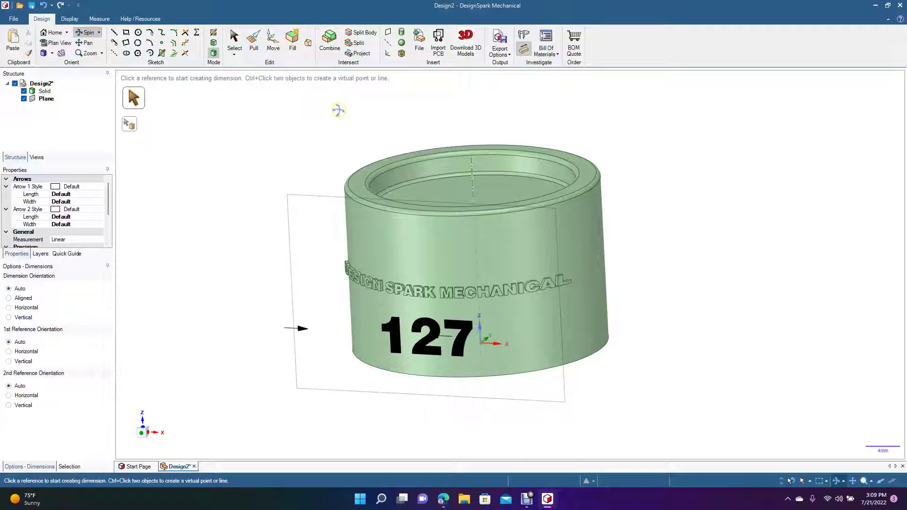
{"action": "left_click", "coordinate": [358, 53]}
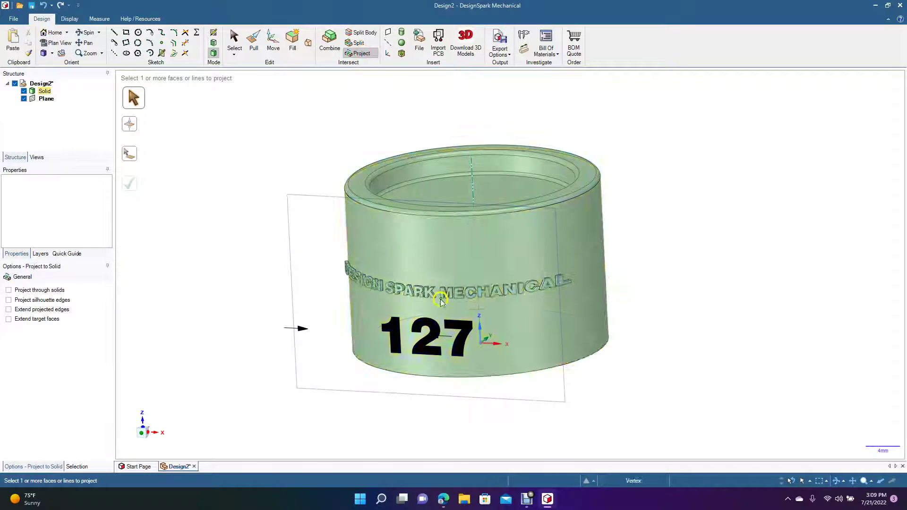
{"action": "left_click", "coordinate": [444, 306]}
{"action": "left_click", "coordinate": [434, 331]}
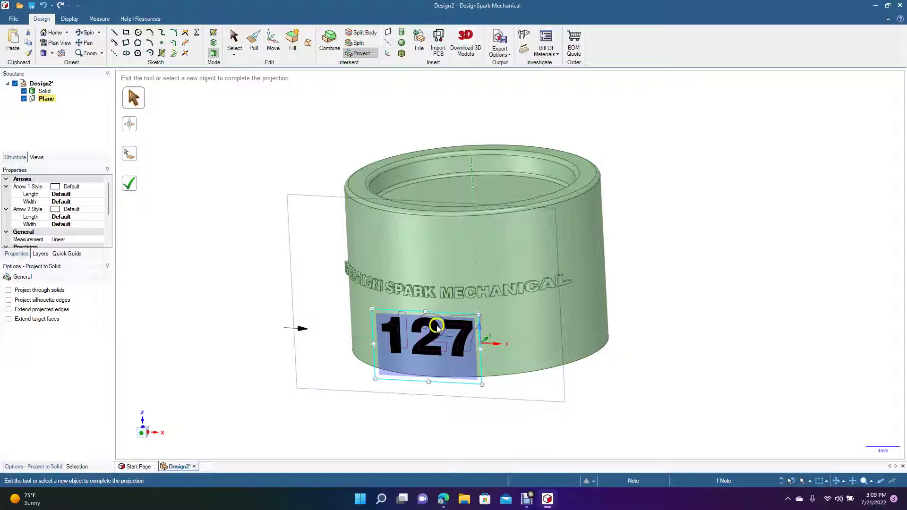
{"action": "left_click", "coordinate": [134, 183]}
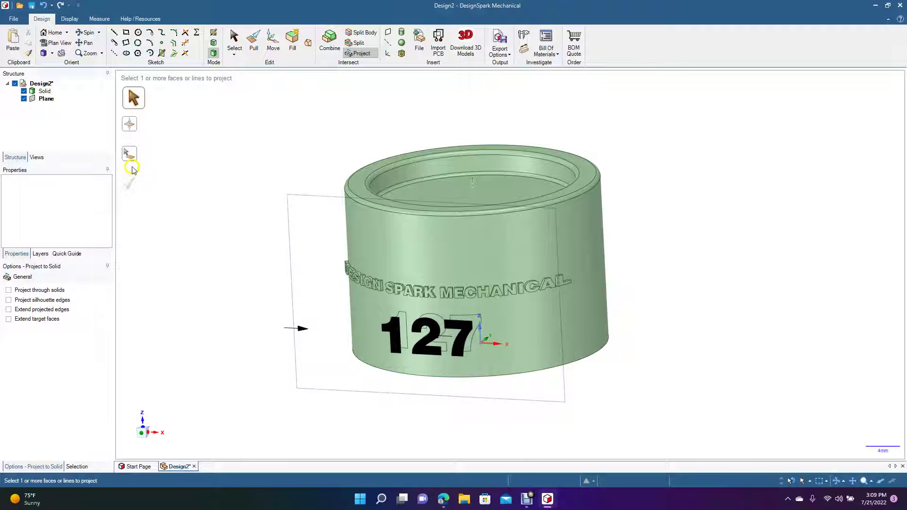
{"action": "left_click", "coordinate": [289, 232]}
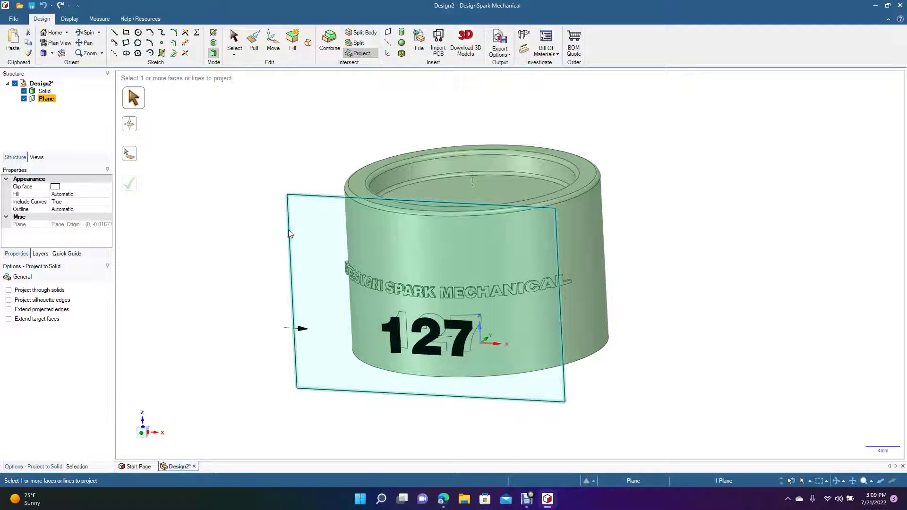
{"action": "key", "text": "Delete"}
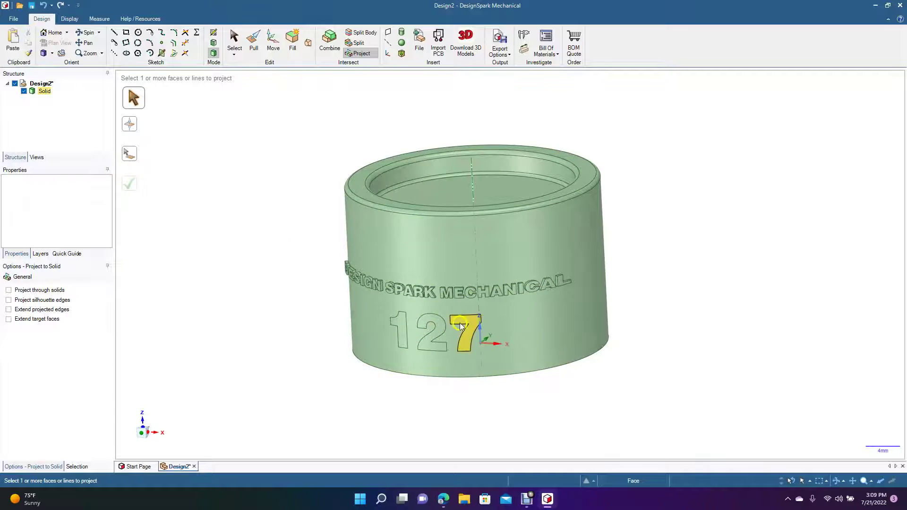
Select the faces of the three projected digits "127" on the cylinder's side.
{"action": "left_click", "coordinate": [93, 43]}
{"action": "right_click", "coordinate": [233, 240]}
{"action": "left_click", "coordinate": [86, 32]}
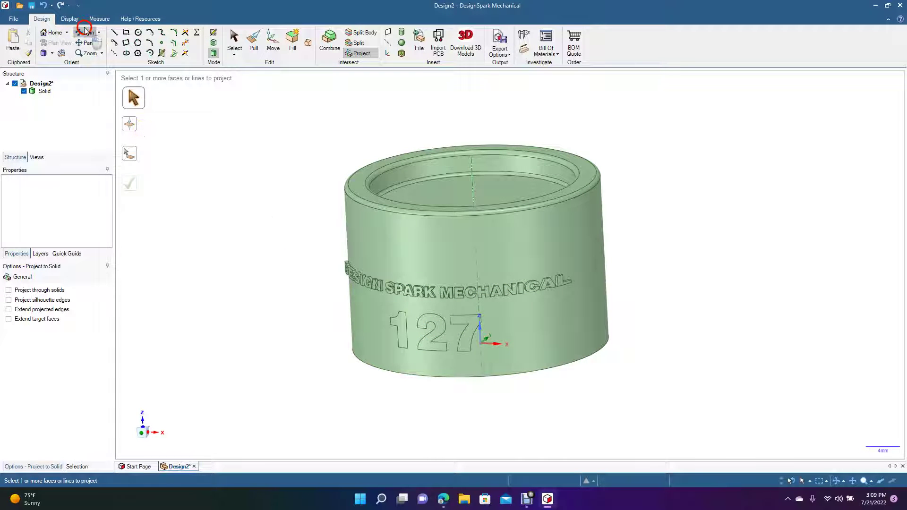
{"action": "mouse_move", "coordinate": [267, 272]}
{"action": "left_mouse_down"}
{"action": "mouse_move", "coordinate": [317, 193]}
{"action": "mouse_move", "coordinate": [282, 139]}
{"action": "mouse_move", "coordinate": [318, 164]}
{"action": "mouse_move", "coordinate": [353, 217]}
{"action": "mouse_move", "coordinate": [256, 243]}
{"action": "mouse_move", "coordinate": [246, 249]}
{"action": "mouse_move", "coordinate": [263, 285]}
{"action": "mouse_move", "coordinate": [257, 275]}
{"action": "left_mouse_up"}
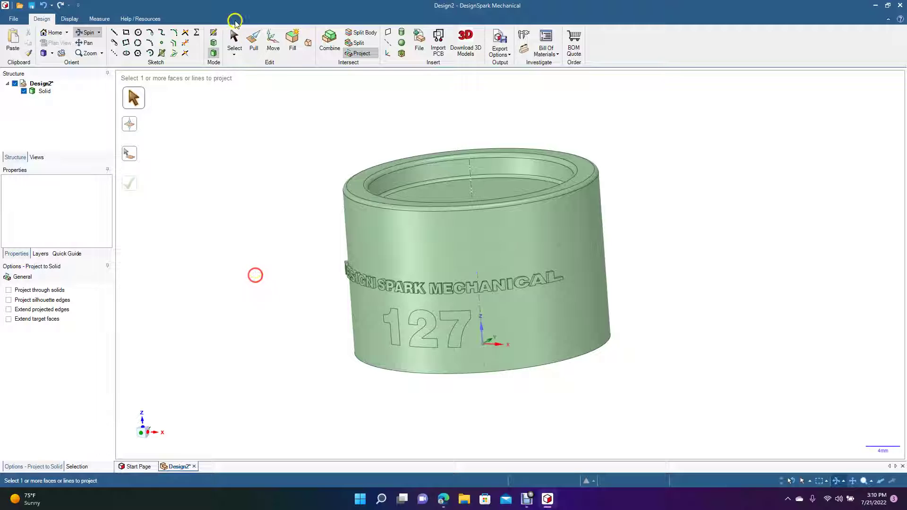
{"action": "left_click", "coordinate": [234, 38]}
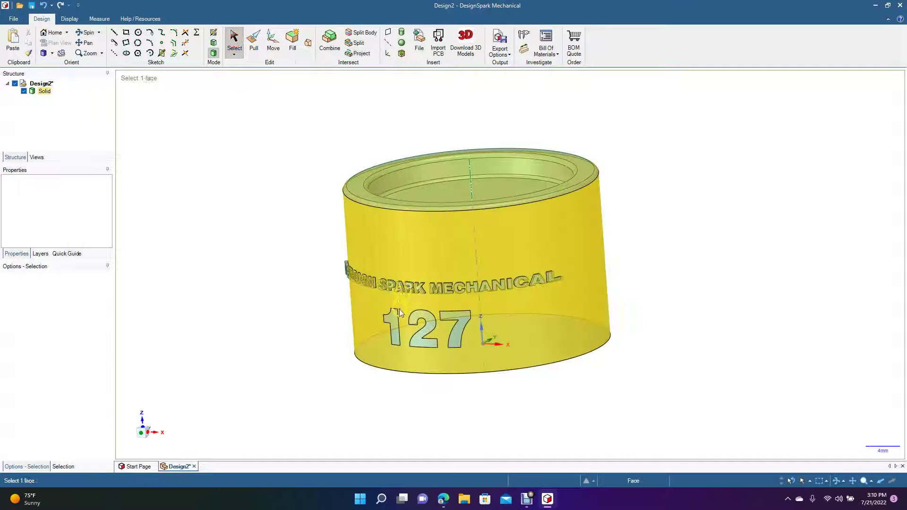
{"action": "left_click", "coordinate": [396, 324]}
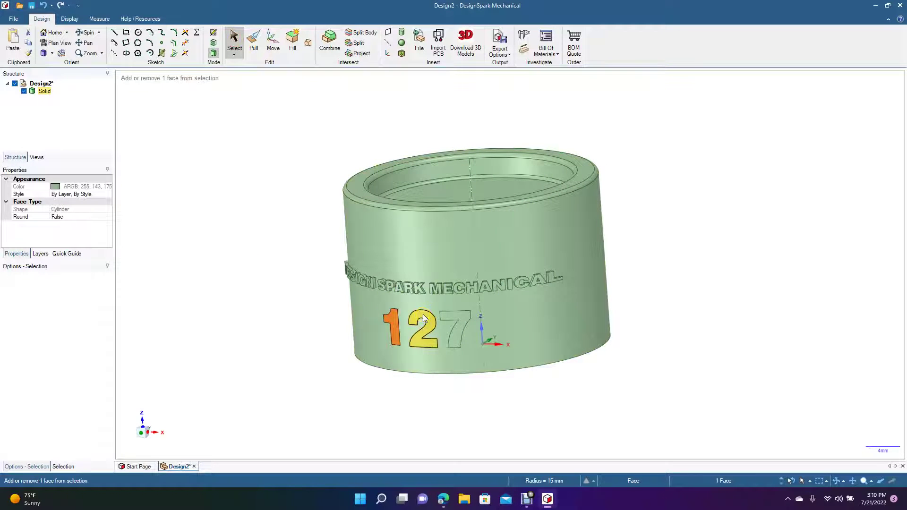
{"action": "left_click", "coordinate": [424, 319], "text": "ctrl"}
{"action": "left_click", "coordinate": [454, 321], "text": "ctrl"}
Pull the selected digit faces outward about 0.62 mm to raise "127" from the cylinder's side.
{"action": "key", "text": "p"}
{"action": "key", "text": "space"}
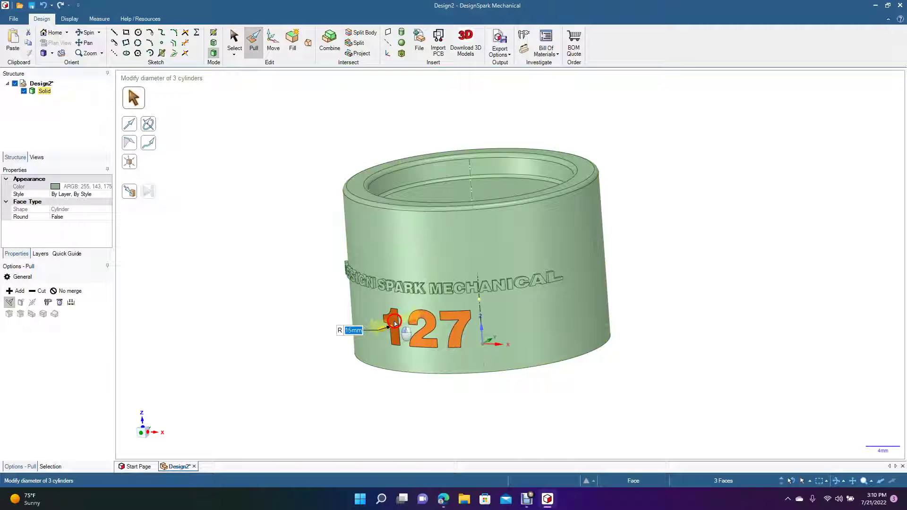
{"action": "left_click_drag", "start_coordinate": [390, 326], "coordinate": [386, 330]}
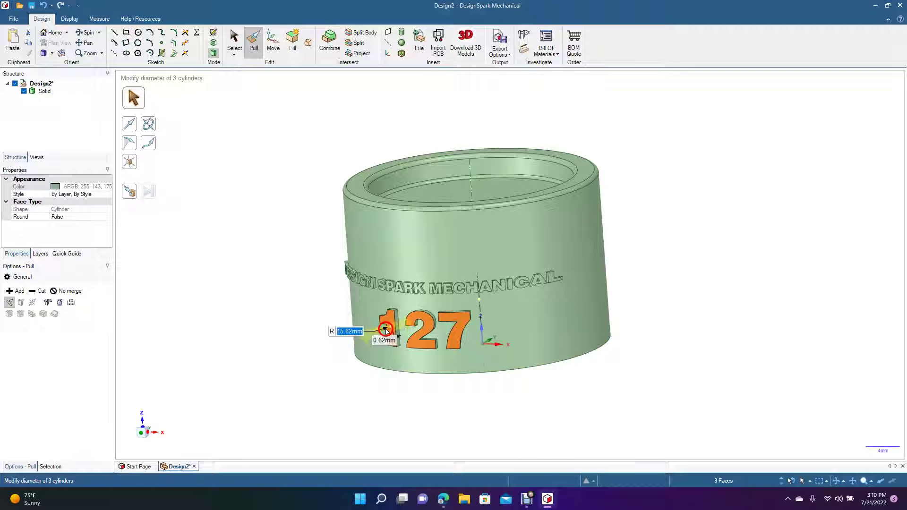
{"action": "left_click_drag", "start_coordinate": [386, 330], "coordinate": [385, 332]}
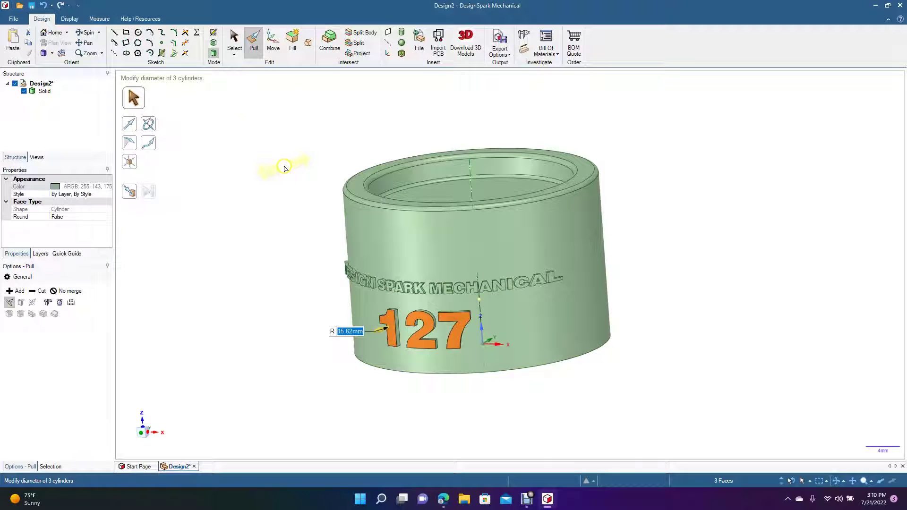
{"action": "left_click", "coordinate": [235, 42]}
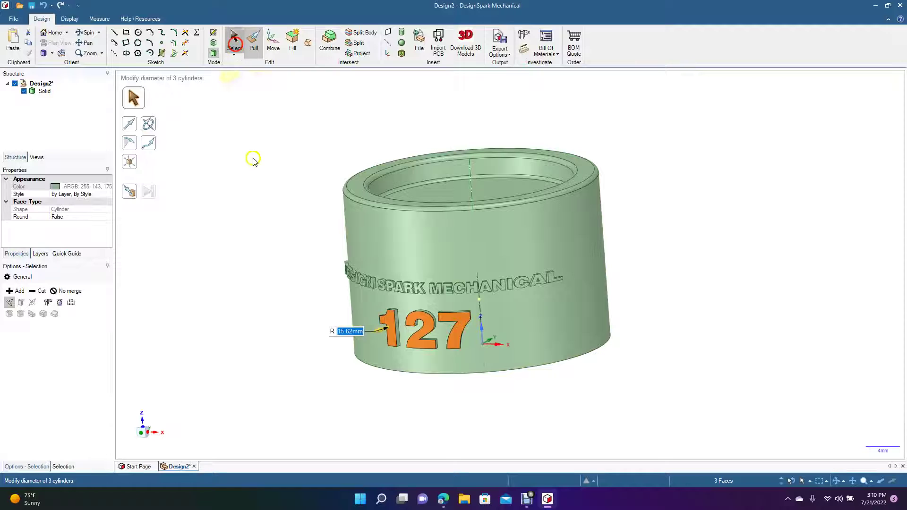
Insert a vertical reference plane through the origin and the cylinder's axis, parallel to the front.
{"action": "left_click", "coordinate": [88, 33]}
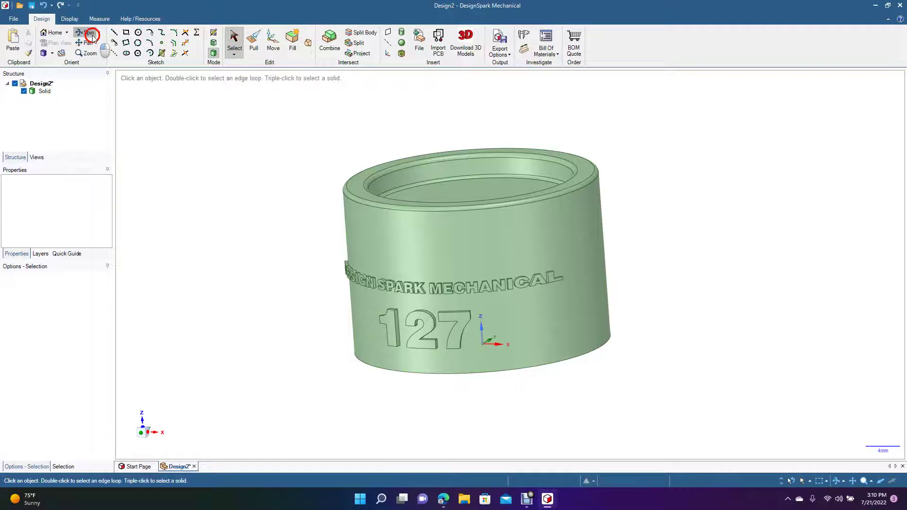
{"action": "left_click_drag", "start_coordinate": [255, 213], "coordinate": [300, 140]}
{"action": "left_click_drag", "start_coordinate": [283, 140], "coordinate": [295, 208]}
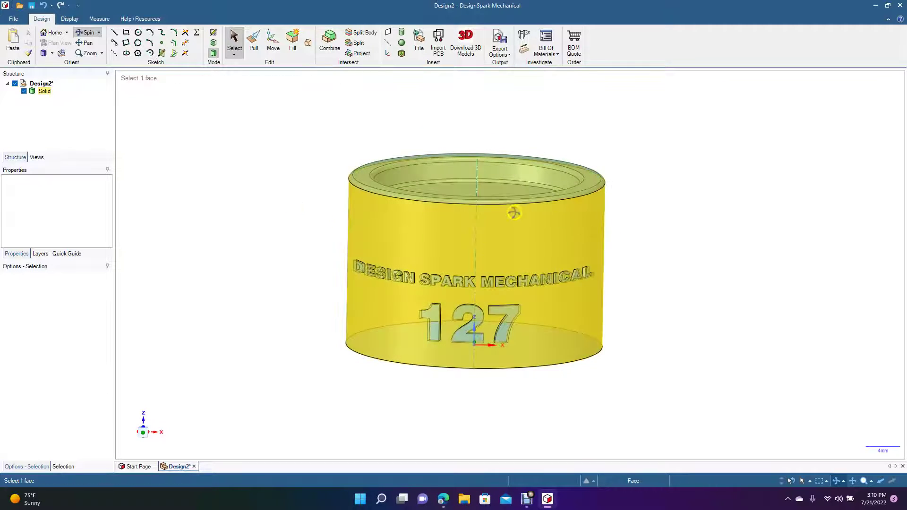
{"action": "key", "text": "Escape"}
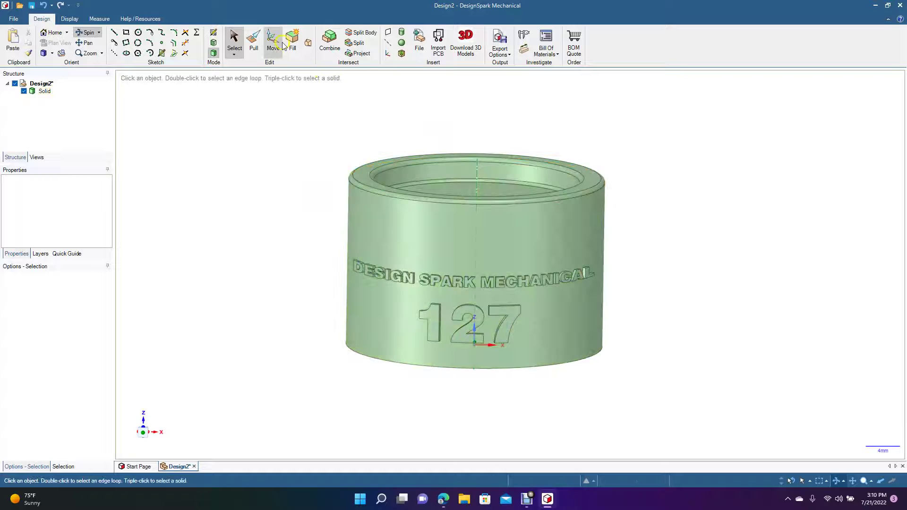
{"action": "left_click", "coordinate": [236, 47]}
{"action": "left_click", "coordinate": [401, 254]}
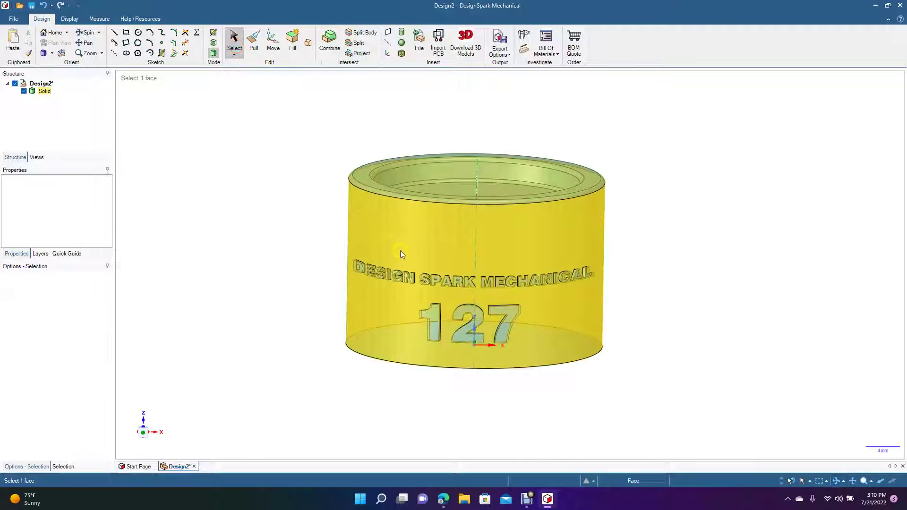
{"action": "left_click", "coordinate": [361, 158]}
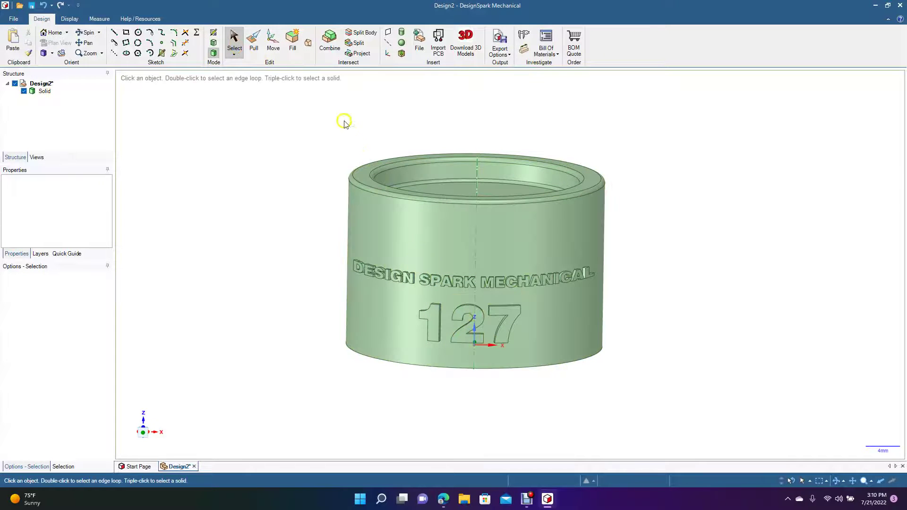
{"action": "left_click", "coordinate": [389, 32]}
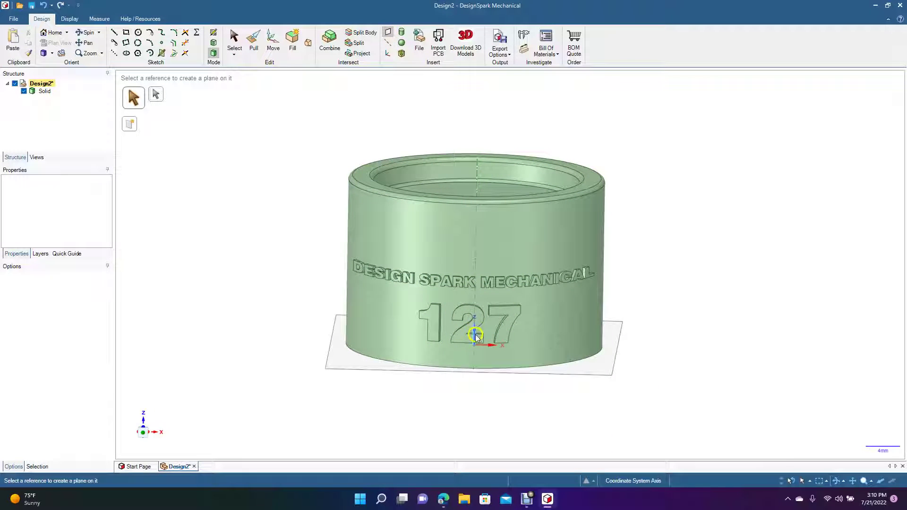
{"action": "left_click", "coordinate": [478, 342]}
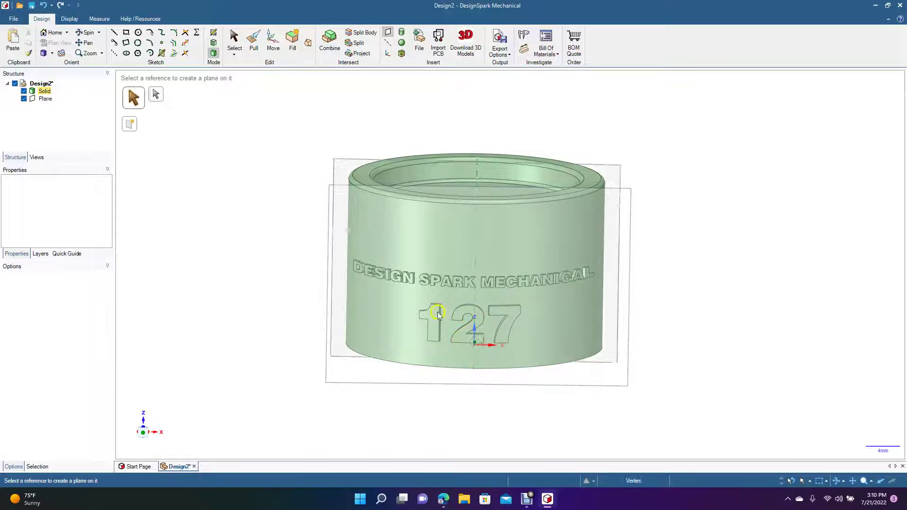
Dimension the cylinder's diameter on the front reference plane, placing the dimension above the raised "DESIGN SPARK MECHANICAL" text.
{"action": "left_click", "coordinate": [85, 32]}
{"action": "left_click_drag", "start_coordinate": [260, 289], "coordinate": [243, 300]}
{"action": "mouse_move", "coordinate": [263, 199]}
{"action": "left_mouse_down"}
{"action": "mouse_move", "coordinate": [239, 242]}
{"action": "mouse_move", "coordinate": [236, 308]}
{"action": "mouse_move", "coordinate": [257, 221]}
{"action": "mouse_move", "coordinate": [256, 166]}
{"action": "mouse_move", "coordinate": [259, 172]}
{"action": "left_mouse_up"}
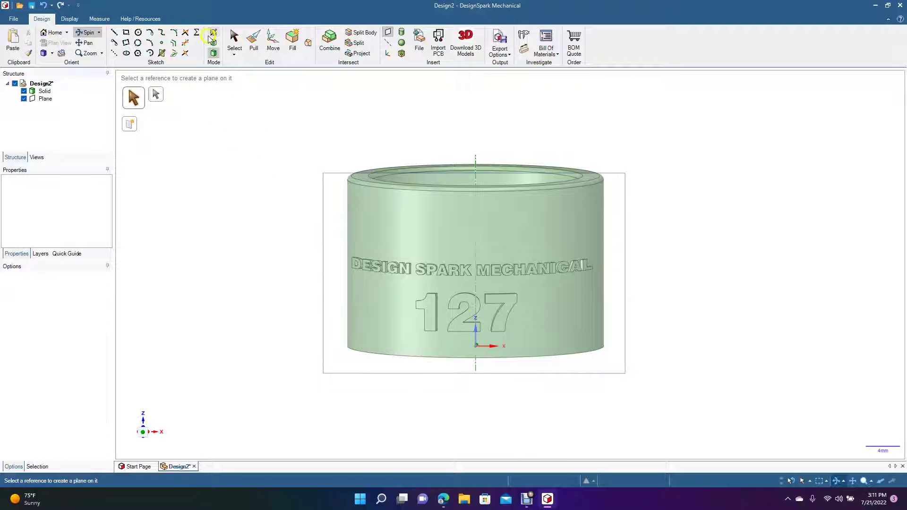
{"action": "left_click", "coordinate": [235, 40]}
{"action": "left_click", "coordinate": [325, 194]}
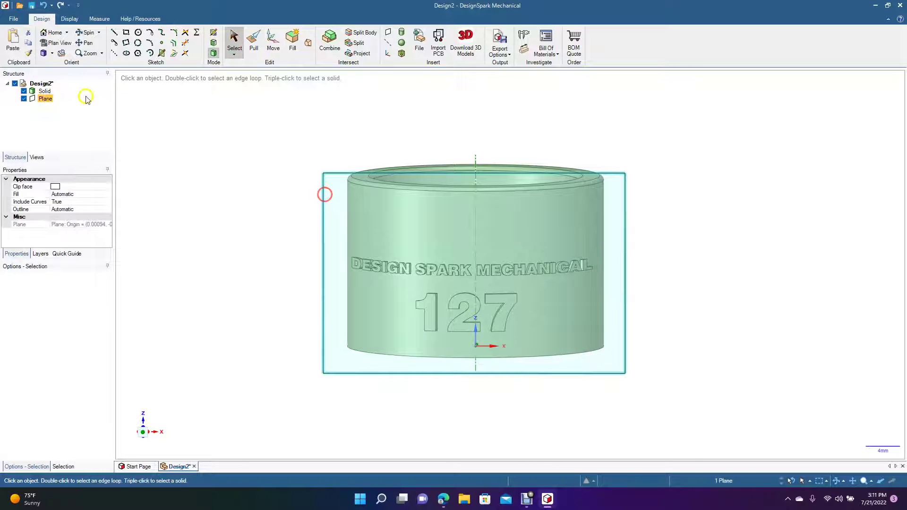
{"action": "left_click", "coordinate": [60, 44]}
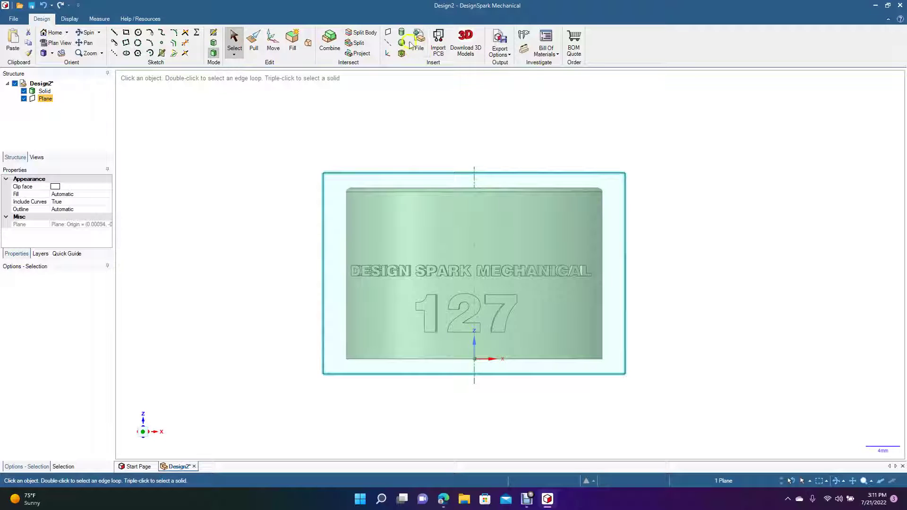
{"action": "left_click", "coordinate": [525, 50]}
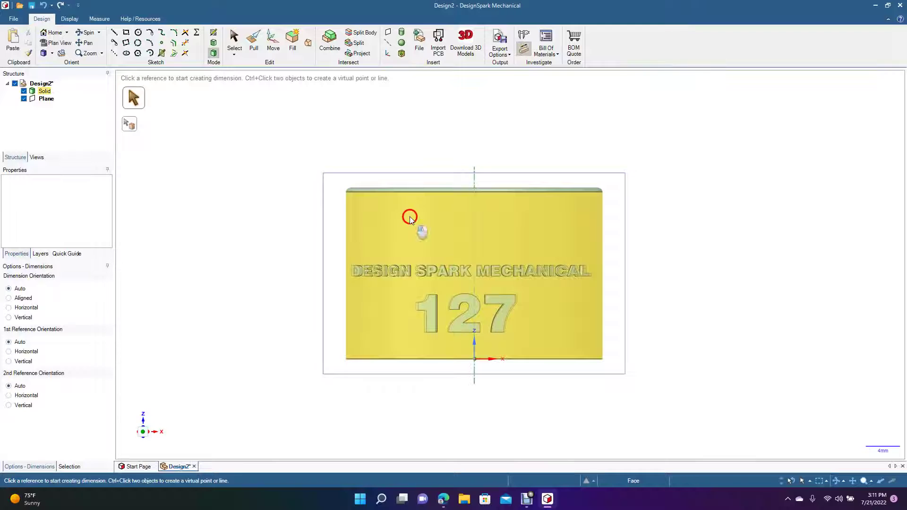
{"action": "left_click", "coordinate": [410, 217]}
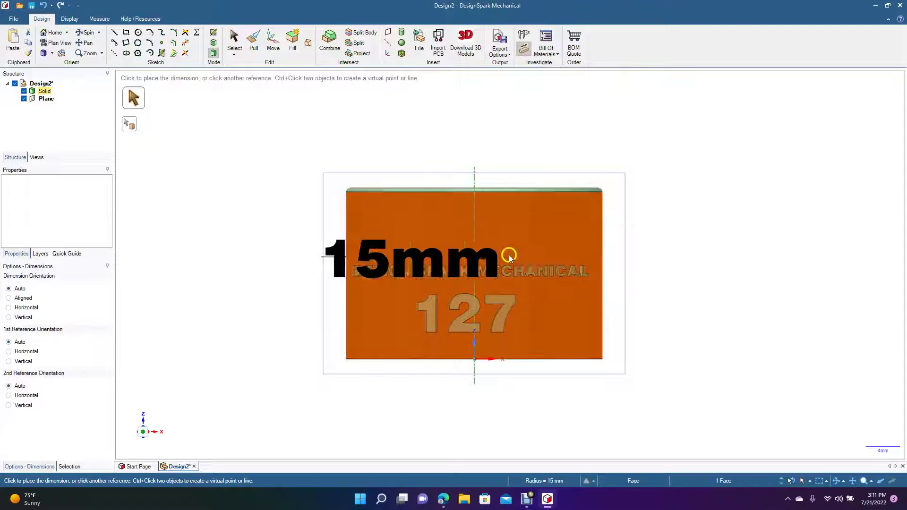
{"action": "left_click", "coordinate": [545, 228]}
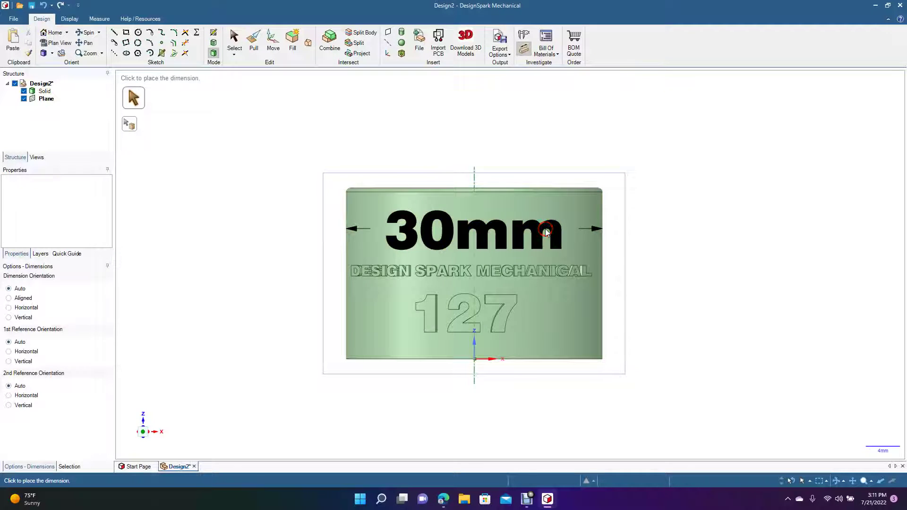
{"action": "left_click", "coordinate": [472, 227]}
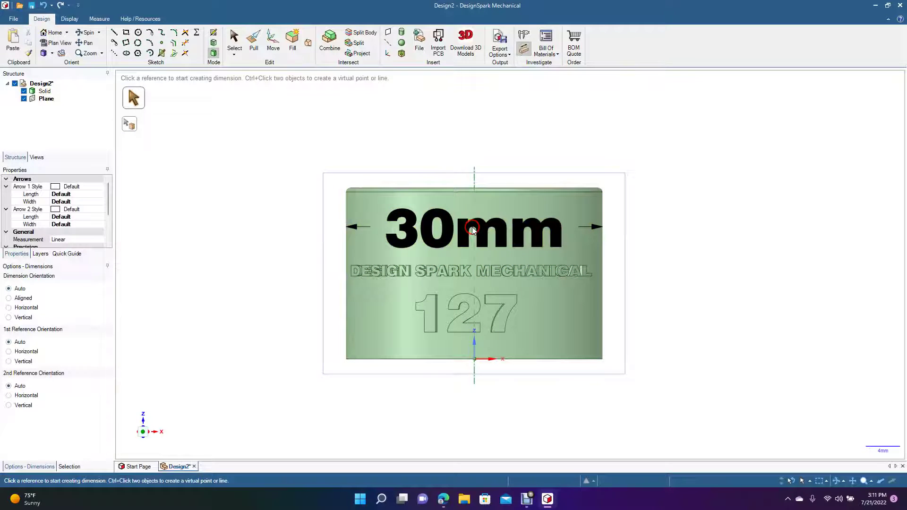
Set the diameter dimension's text size to 5 and replace its text with "NOT FOR RESALE".
{"action": "double_click", "coordinate": [420, 232]}
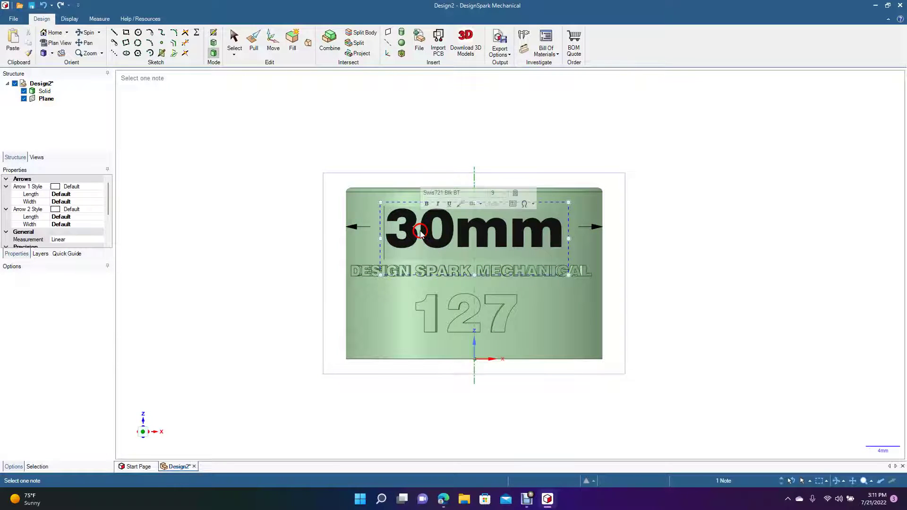
{"action": "key", "text": "ctrl+a"}
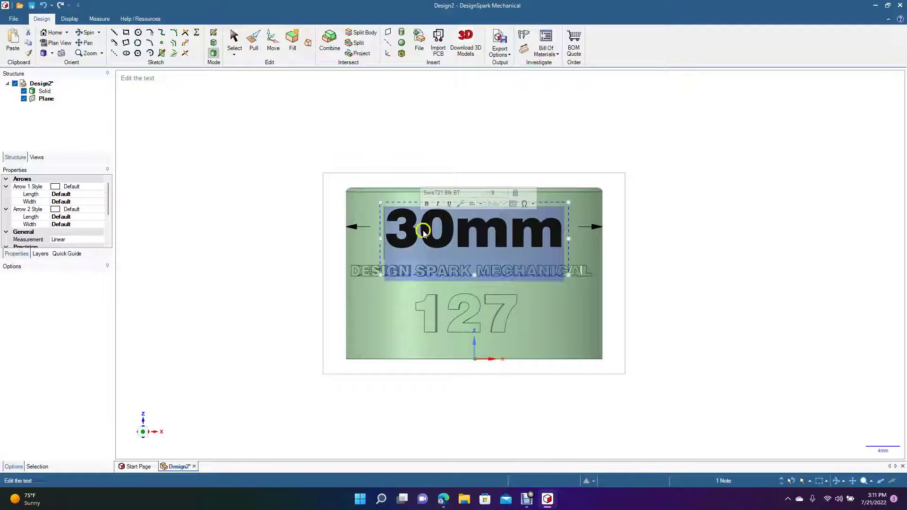
{"action": "left_click", "coordinate": [506, 193]}
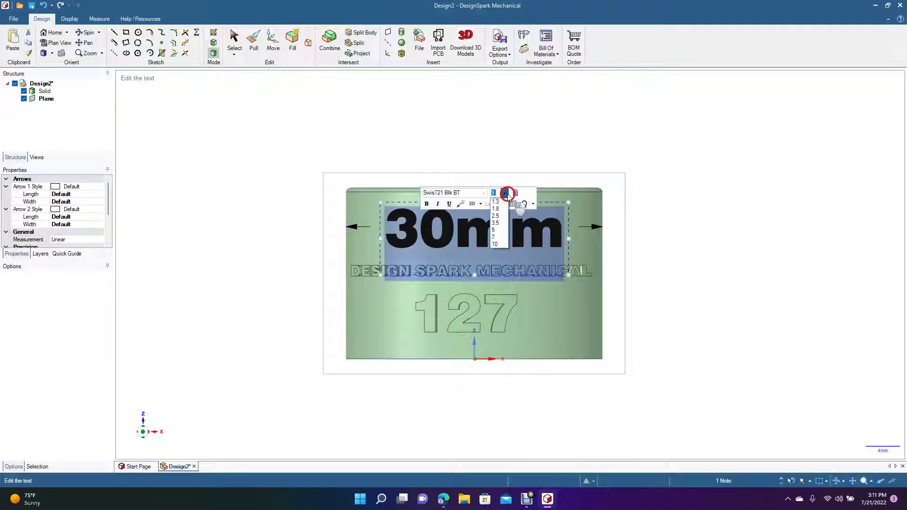
{"action": "left_click", "coordinate": [502, 231]}
{"action": "left_click", "coordinate": [502, 231]}
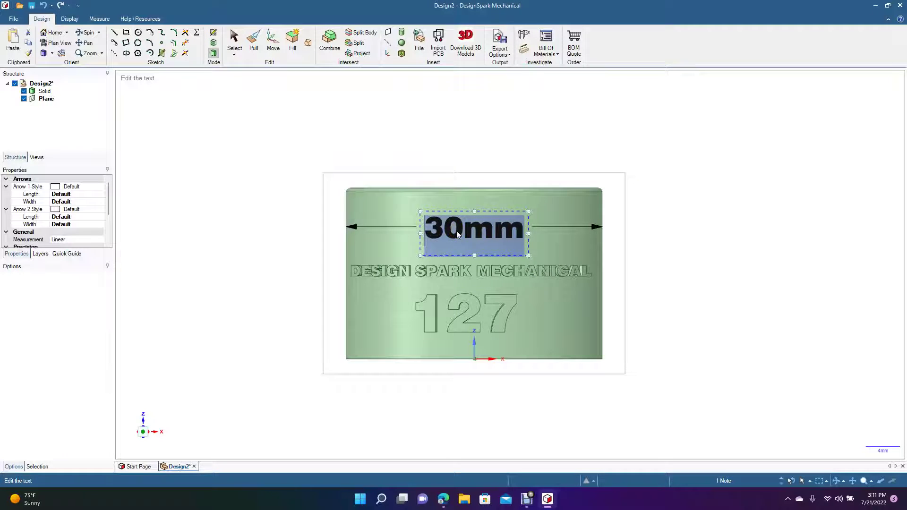
{"action": "type", "text": "NOT FOR"}
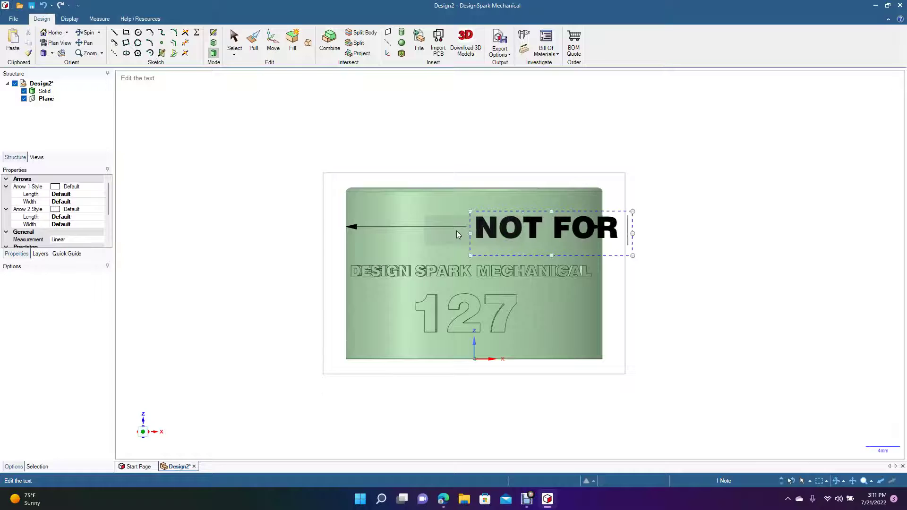
{"action": "type", "text": " RESALE"}
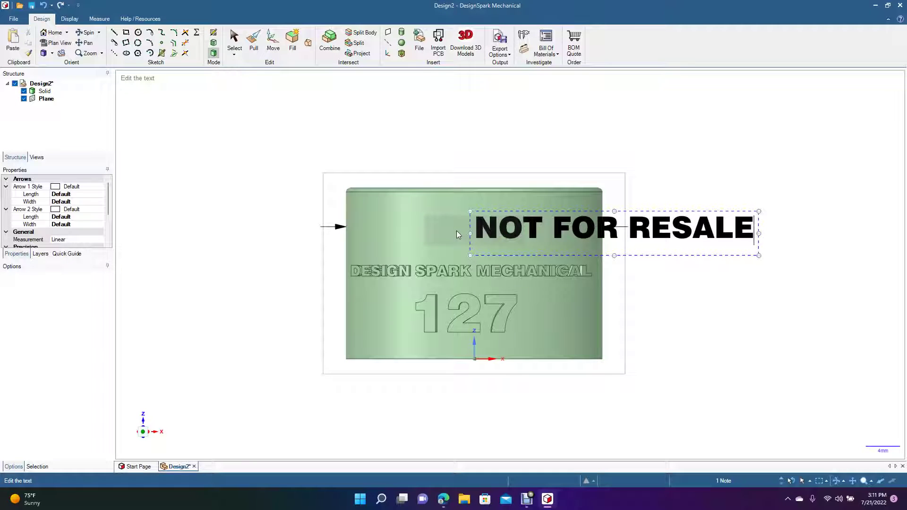
{"action": "left_click", "coordinate": [303, 117]}
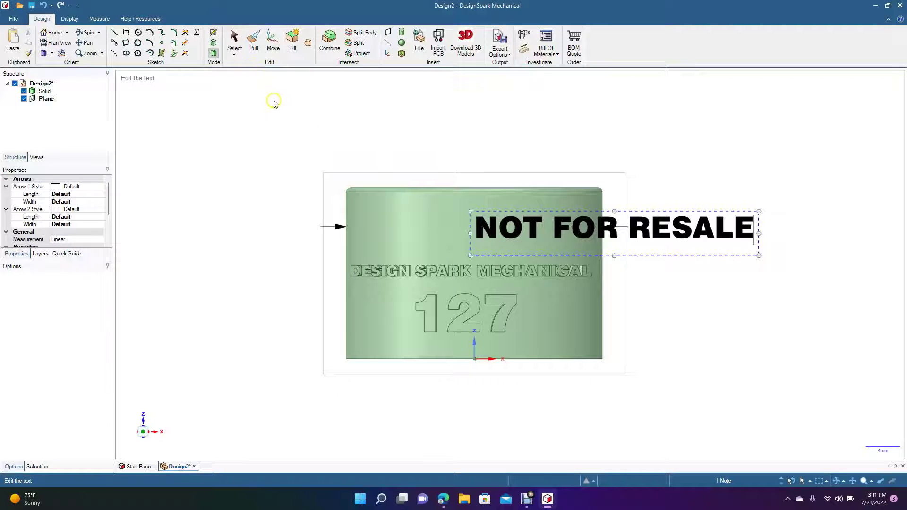
{"action": "left_click", "coordinate": [237, 38]}
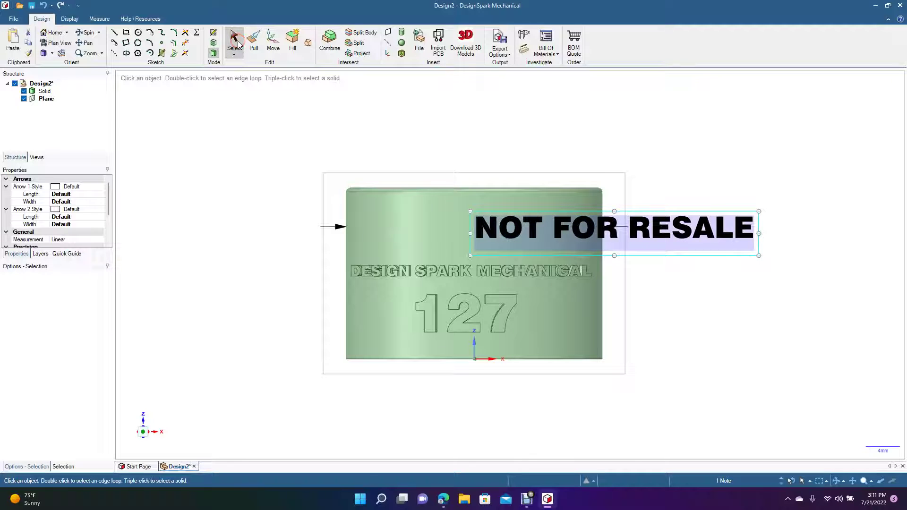
{"action": "left_click", "coordinate": [466, 151]}
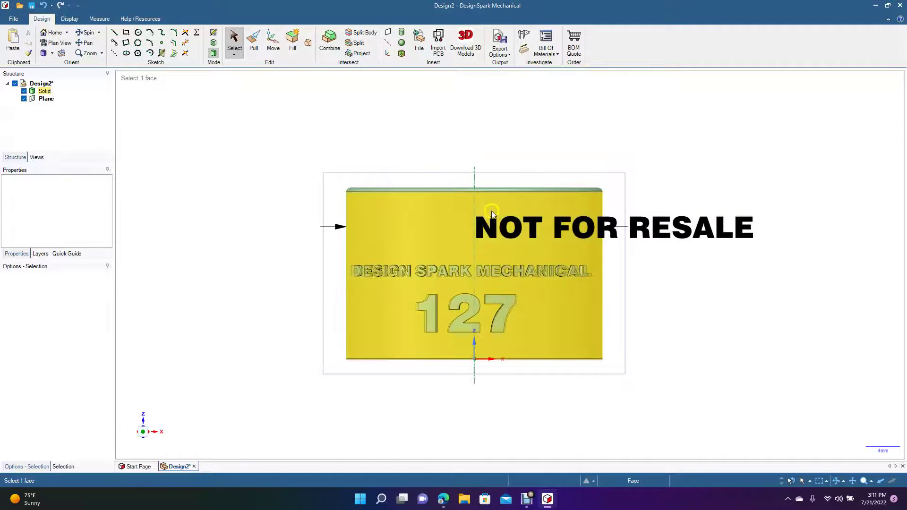
Move the "NOT FOR RESALE" note so it is centred across the upper part of the cylinder.
{"action": "double_click", "coordinate": [494, 232]}
{"action": "left_click_drag", "start_coordinate": [468, 240], "coordinate": [500, 244]}
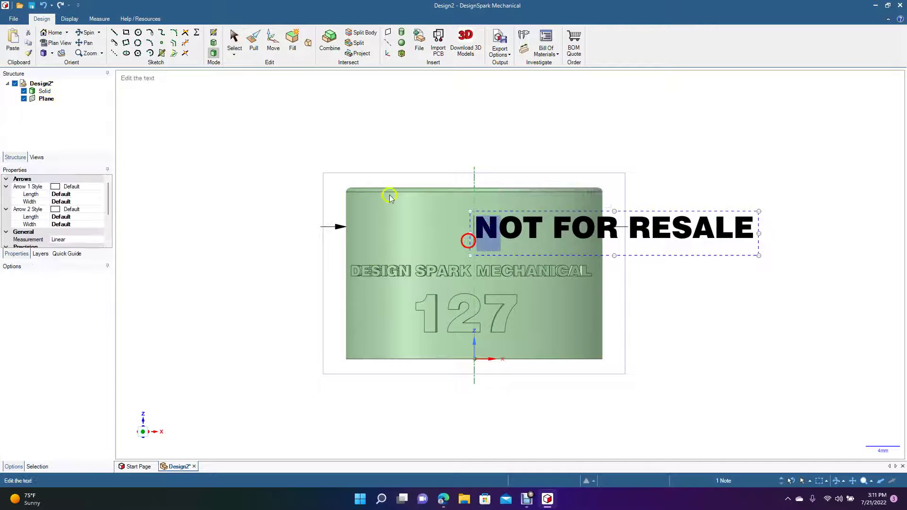
{"action": "left_click", "coordinate": [235, 39]}
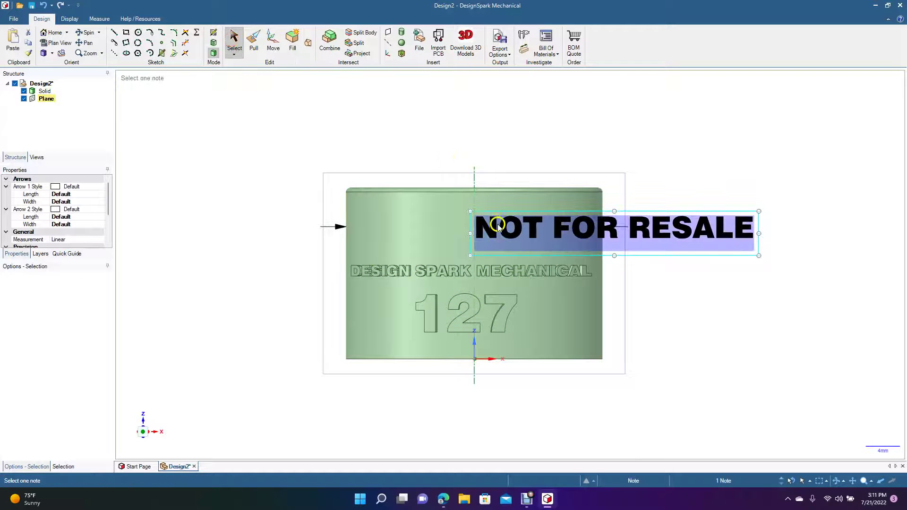
{"action": "mouse_move", "coordinate": [495, 231]}
{"action": "left_mouse_down"}
{"action": "mouse_move", "coordinate": [486, 227]}
{"action": "mouse_move", "coordinate": [498, 225]}
{"action": "left_mouse_up"}
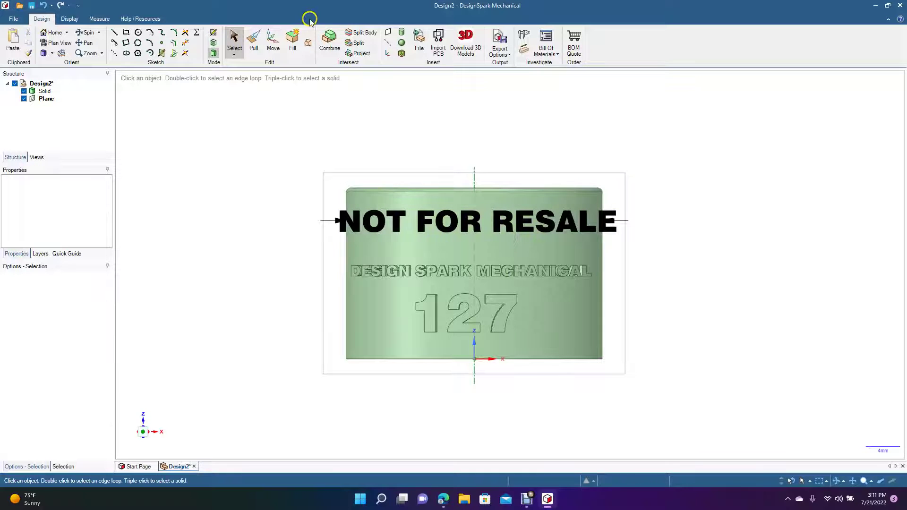
Set the text size of the "NOT FOR RESALE" note to 4 so it fits within the cylinder's width.
{"action": "double_click", "coordinate": [390, 218]}
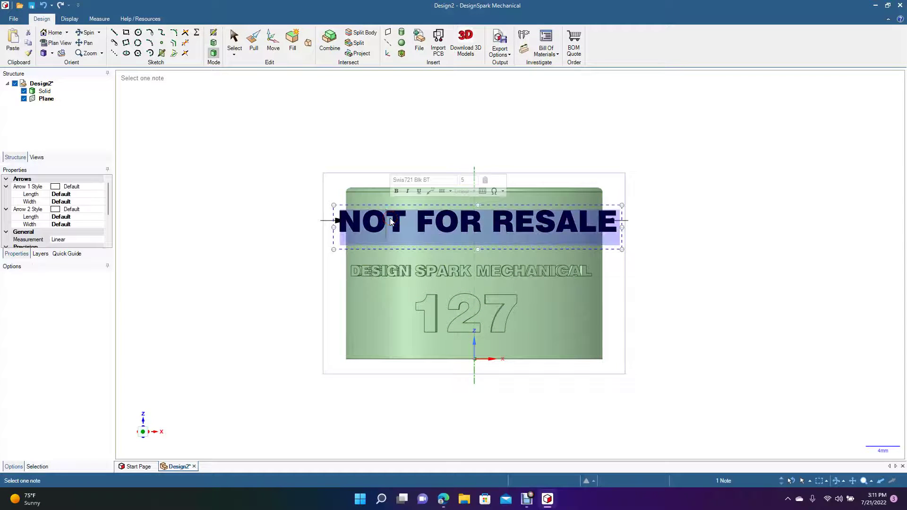
{"action": "left_click", "coordinate": [475, 181]}
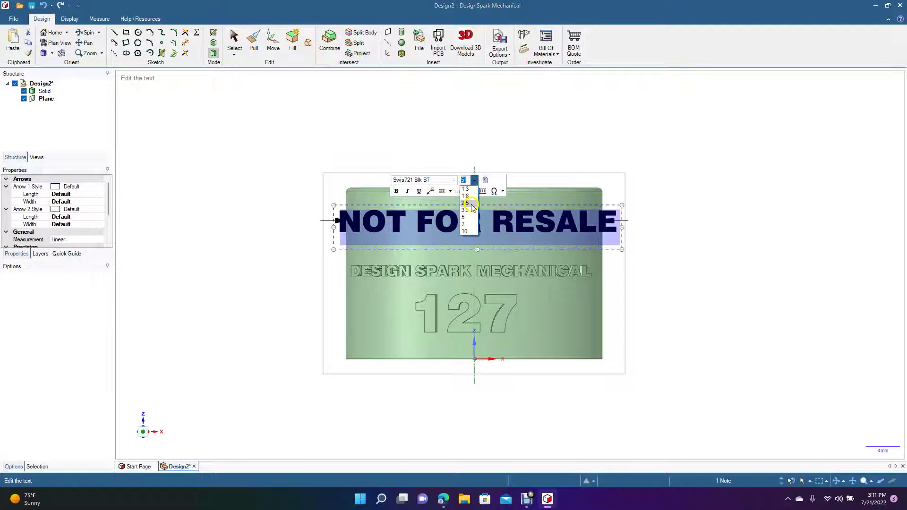
{"action": "left_click", "coordinate": [471, 205]}
{"action": "left_click", "coordinate": [465, 180]}
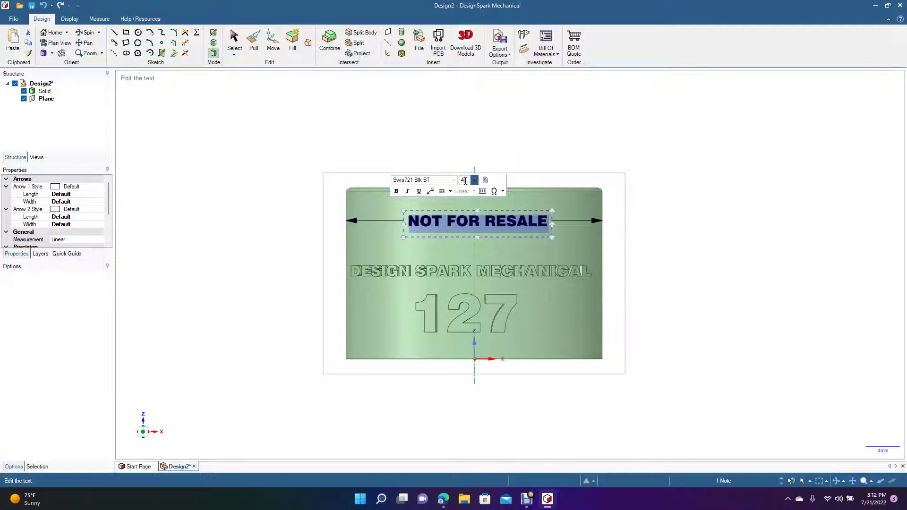
{"action": "type", "text": "4"}
{"action": "key", "text": "Return"}
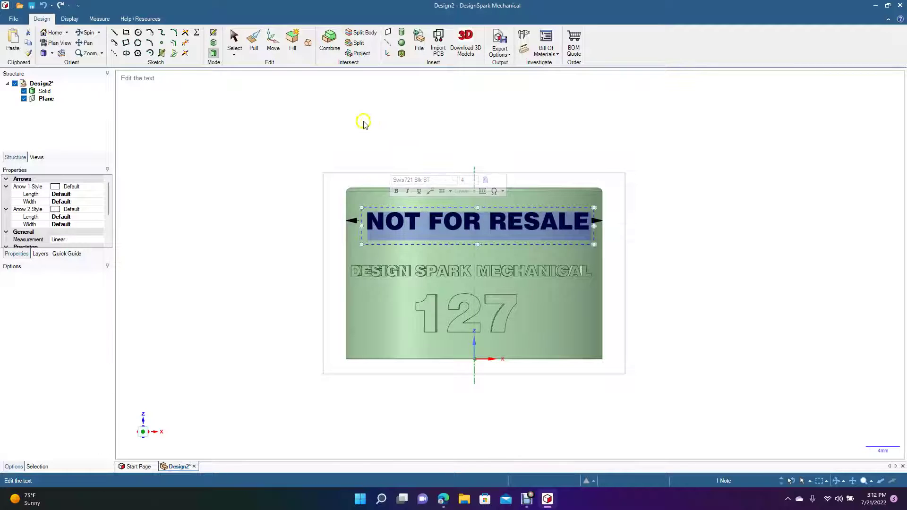
{"action": "left_click", "coordinate": [233, 45]}
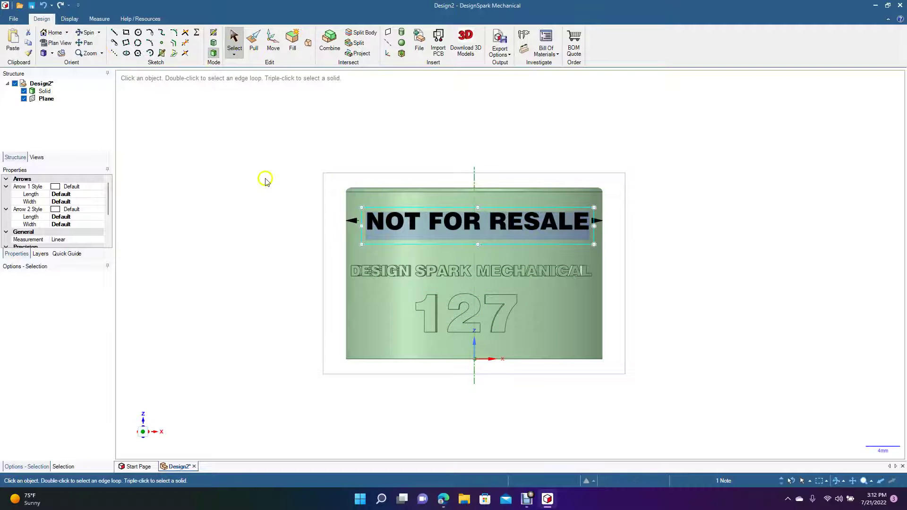
Project the "NOT FOR RESALE" note onto the cylinder's side and delete the reference plane that carries it.
{"action": "left_click", "coordinate": [89, 33]}
{"action": "left_click_drag", "start_coordinate": [194, 217], "coordinate": [269, 115]}
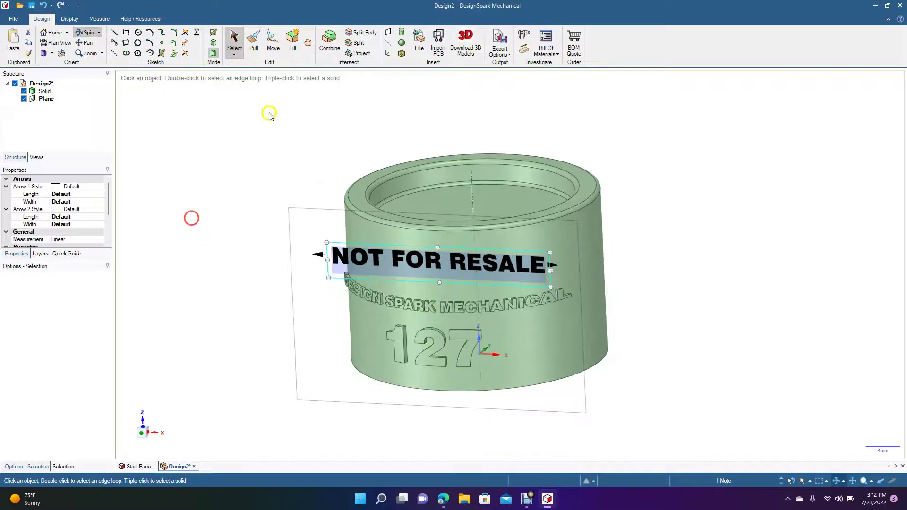
{"action": "left_click", "coordinate": [365, 55]}
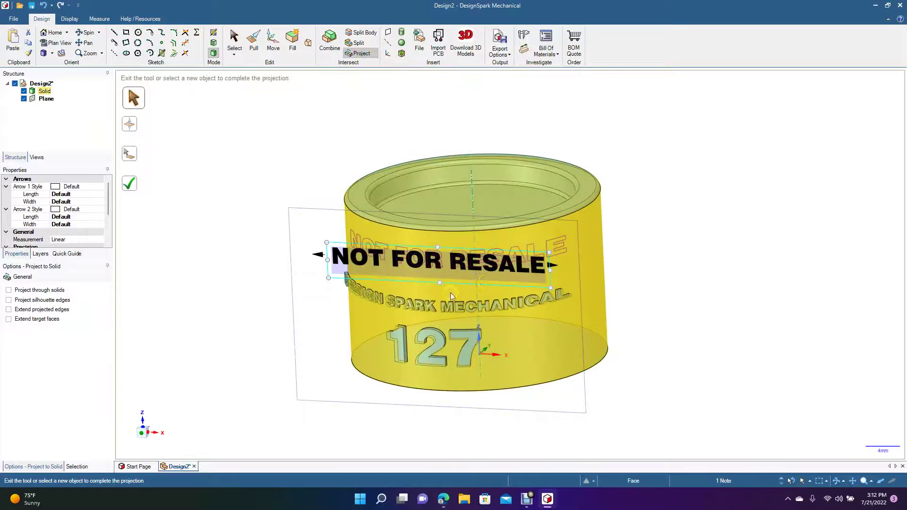
{"action": "left_click", "coordinate": [126, 187]}
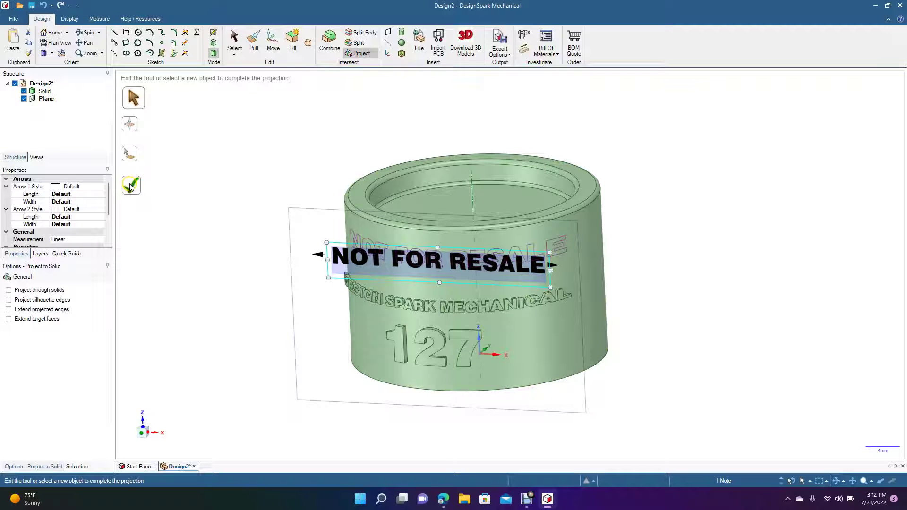
{"action": "left_click", "coordinate": [131, 186]}
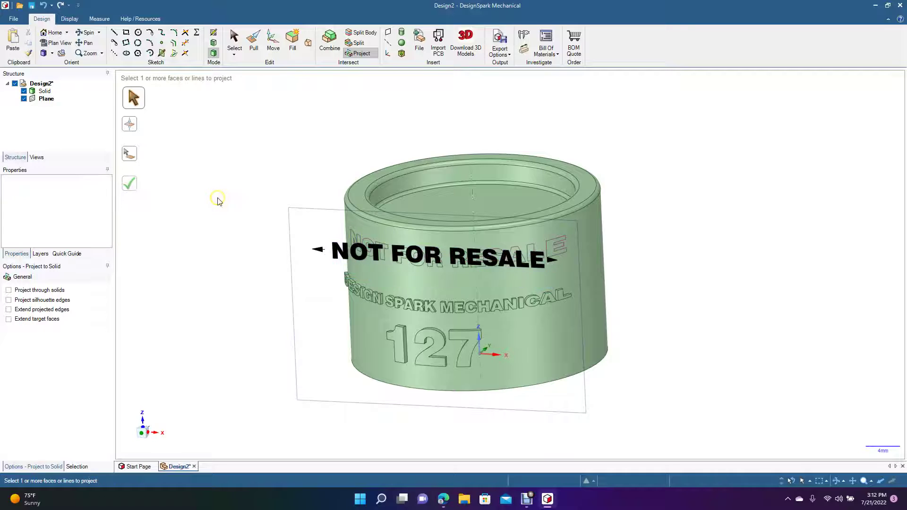
{"action": "left_click", "coordinate": [287, 227]}
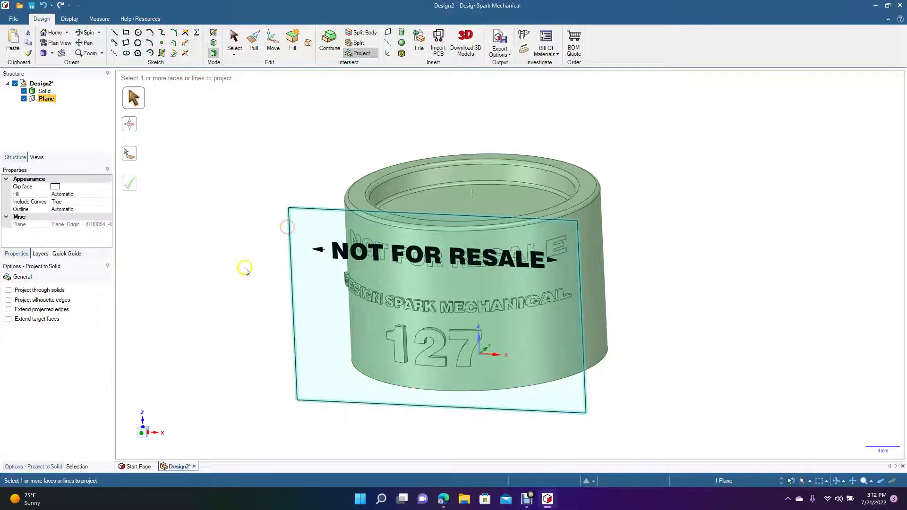
{"action": "key", "text": "Delete"}
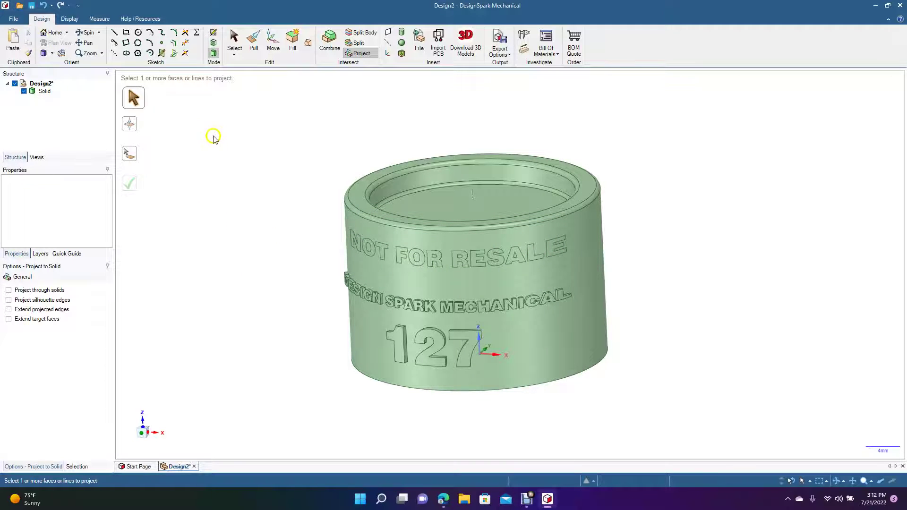
Pull all twelve letter faces of "NOT FOR RESALE" outward by 0.3 mm from the cylinder's side, to a 15.3 mm radius.
{"action": "left_click", "coordinate": [87, 32]}
{"action": "left_click_drag", "start_coordinate": [187, 237], "coordinate": [217, 203]}
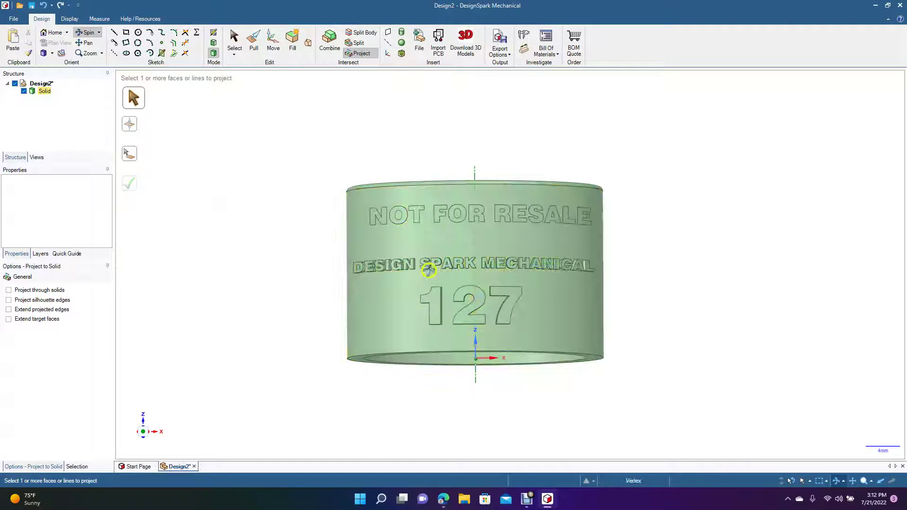
{"action": "left_click_drag", "start_coordinate": [438, 305], "coordinate": [273, 261]}
{"action": "left_click", "coordinate": [230, 35]}
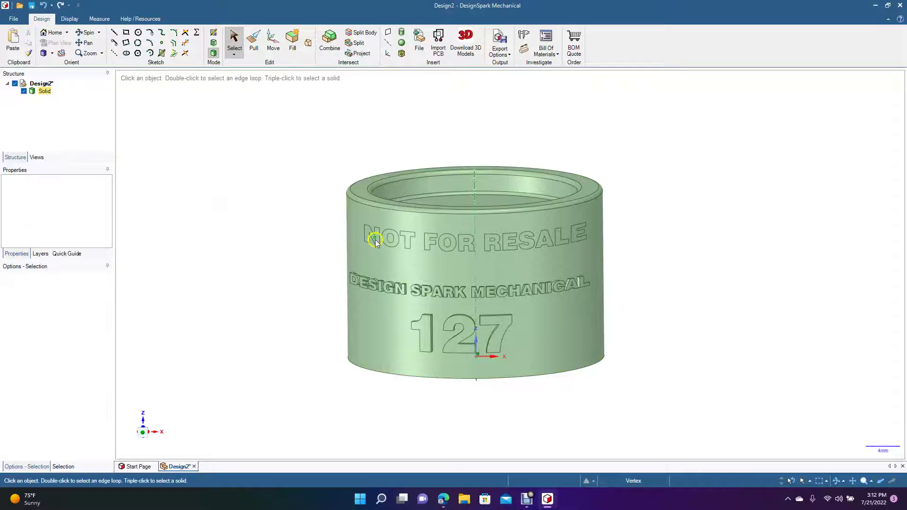
{"action": "left_click", "coordinate": [376, 239]}
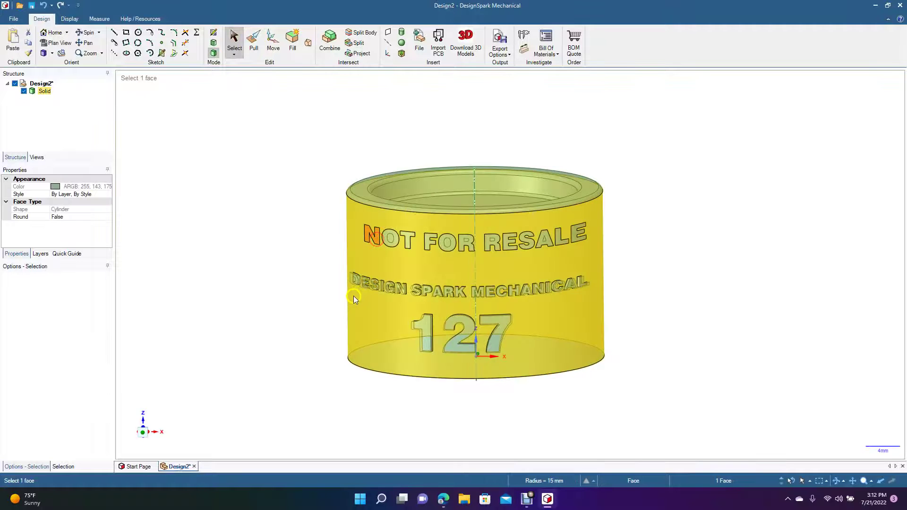
{"action": "scroll", "coordinate": [354, 296], "scroll_direction": "up", "scroll_amount": 3}
{"action": "scroll", "coordinate": [354, 296], "scroll_direction": "up", "scroll_amount": 2}
{"action": "left_click", "coordinate": [283, 224], "text": "ctrl"}
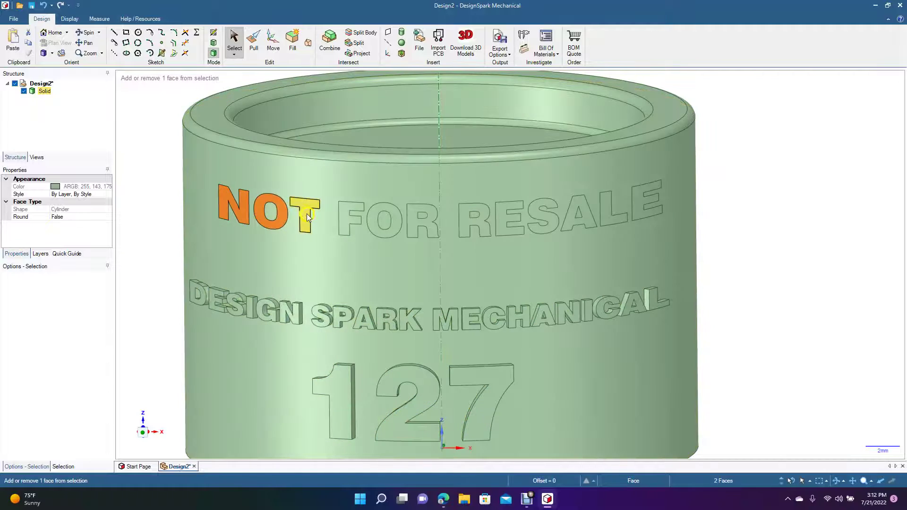
{"action": "left_click", "coordinate": [308, 214], "text": "ctrl"}
{"action": "left_click", "coordinate": [346, 222], "text": "ctrl"}
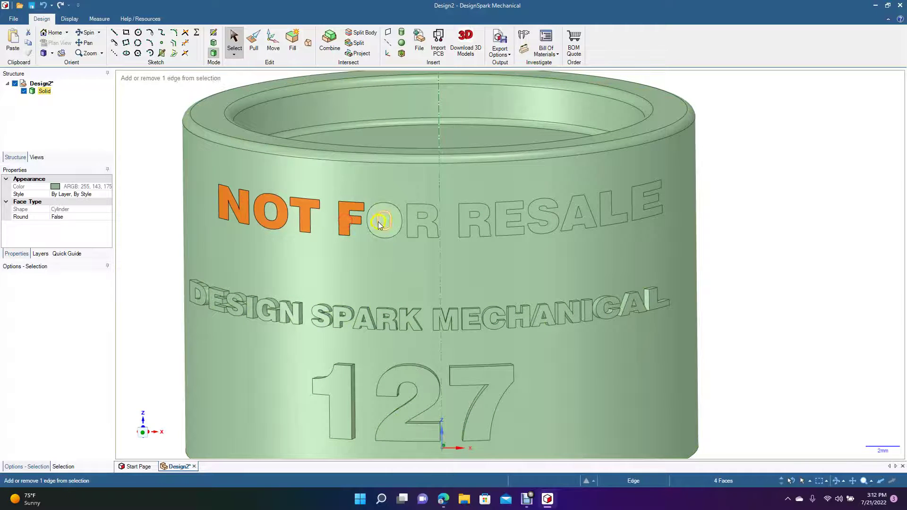
{"action": "left_click", "coordinate": [373, 224], "text": "ctrl"}
{"action": "left_click", "coordinate": [414, 225], "text": "ctrl"}
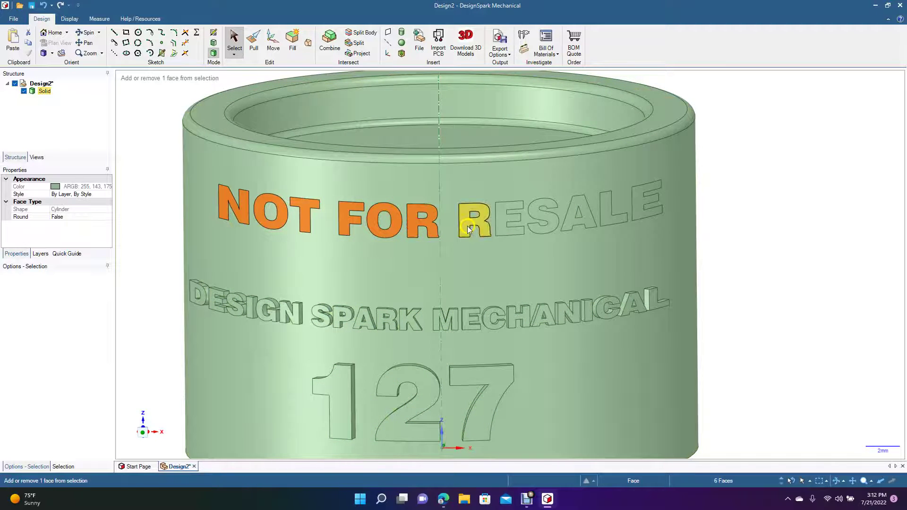
{"action": "left_click", "coordinate": [467, 226], "text": "ctrl"}
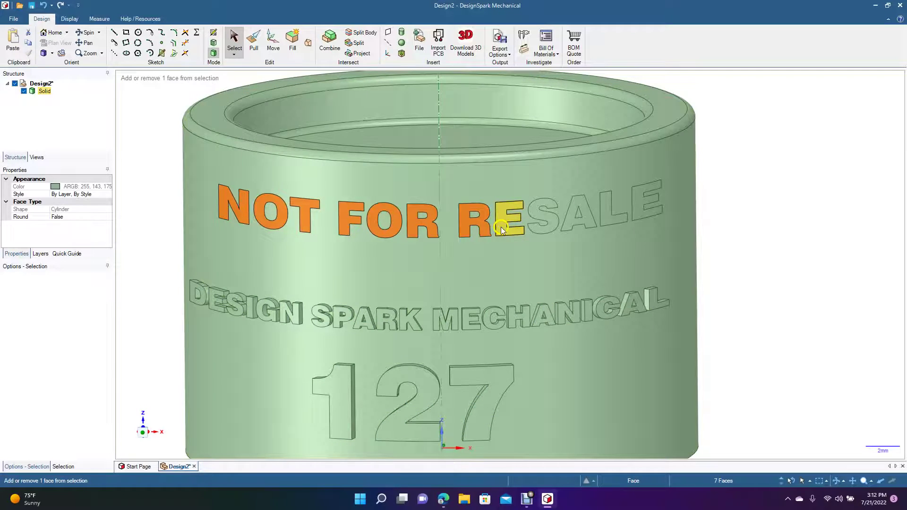
{"action": "left_click", "coordinate": [501, 228], "text": "ctrl"}
{"action": "left_click", "coordinate": [537, 214], "text": "ctrl"}
{"action": "left_click", "coordinate": [573, 219], "text": "ctrl"}
{"action": "left_click", "coordinate": [608, 213], "text": "ctrl"}
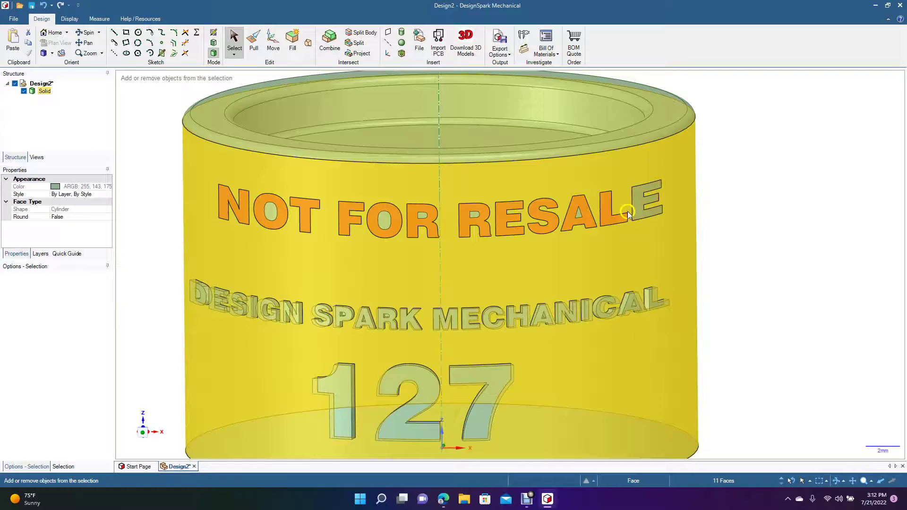
{"action": "left_click", "coordinate": [637, 207], "text": "ctrl"}
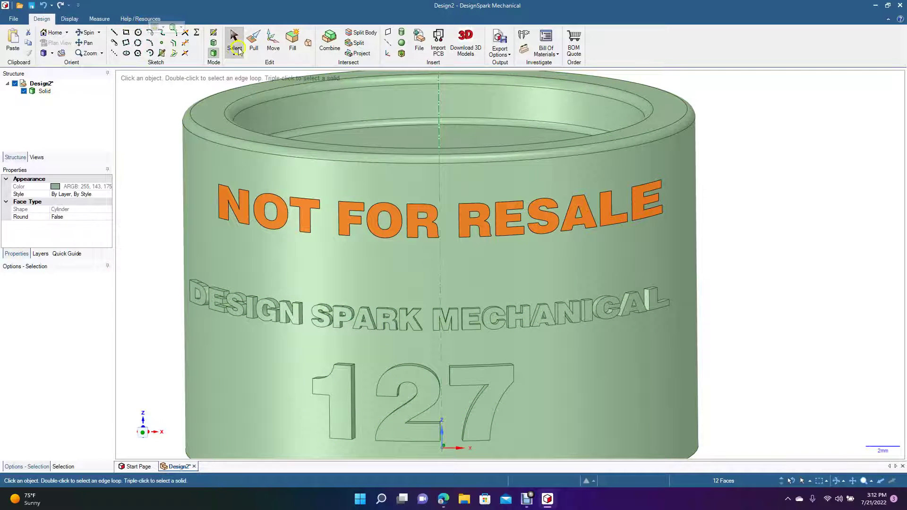
{"action": "left_click", "coordinate": [254, 41]}
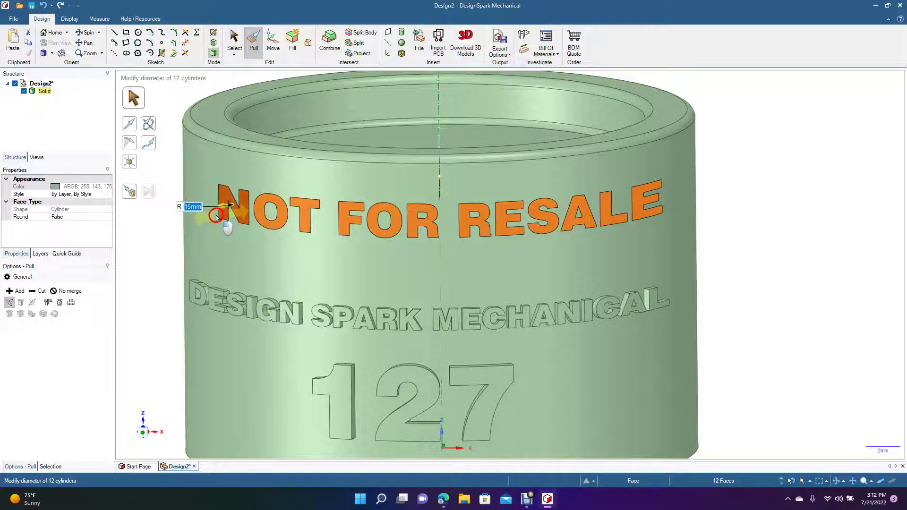
{"action": "left_click_drag", "start_coordinate": [214, 217], "coordinate": [211, 219]}
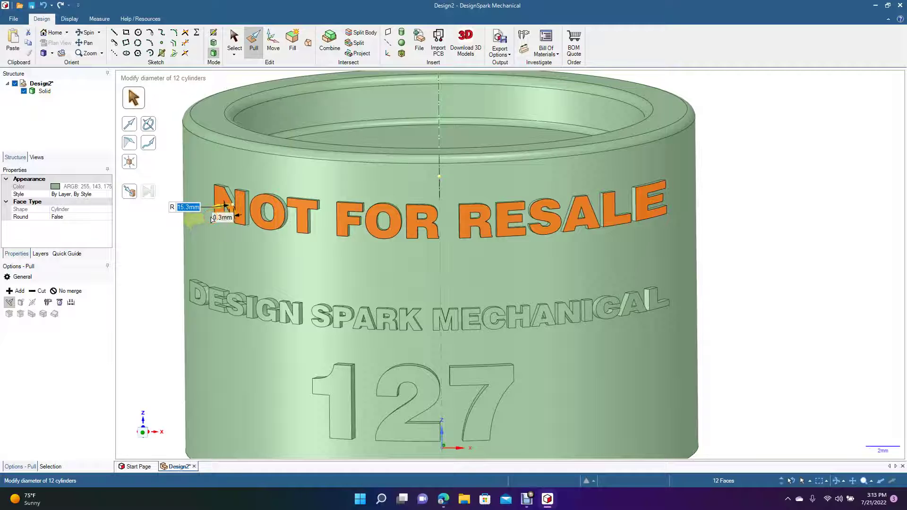
{"action": "left_click_drag", "start_coordinate": [211, 219], "coordinate": [211, 219]}
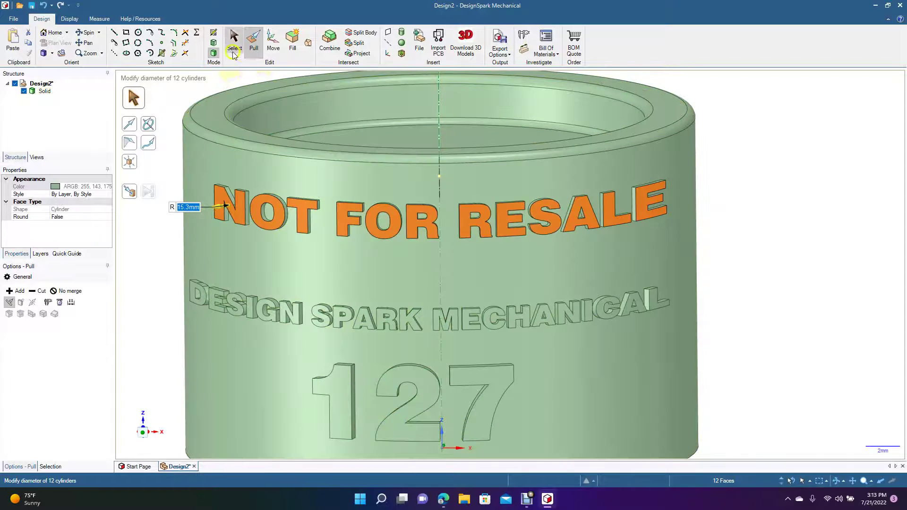
{"action": "left_click", "coordinate": [232, 45]}
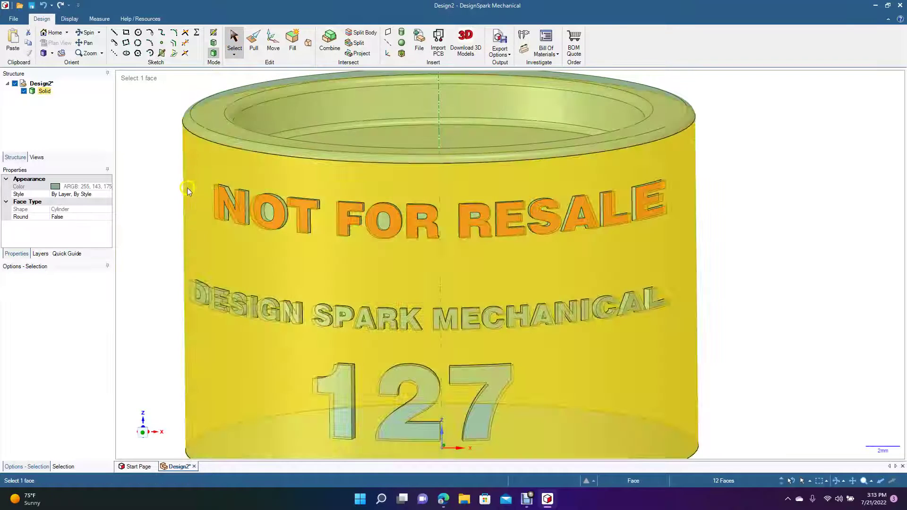
{"action": "left_click", "coordinate": [148, 170]}
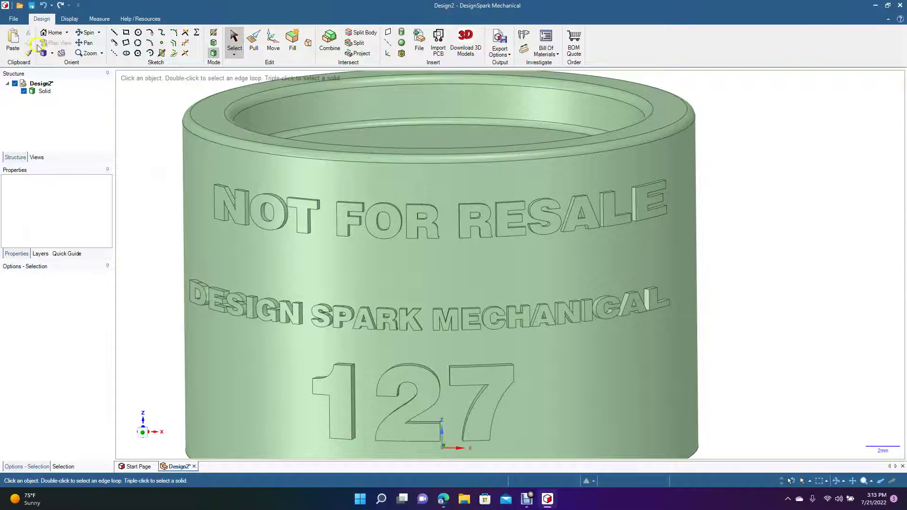
Examine the cylinder's recessed end and the three raised side texts from the trimetric or isometric view and several rotated angles.
{"action": "left_click", "coordinate": [52, 54]}
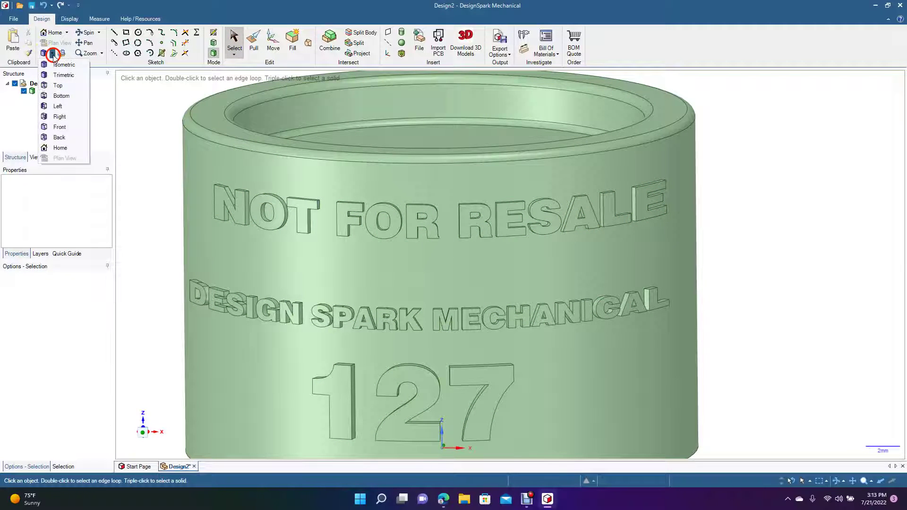
{"action": "left_click", "coordinate": [60, 70]}
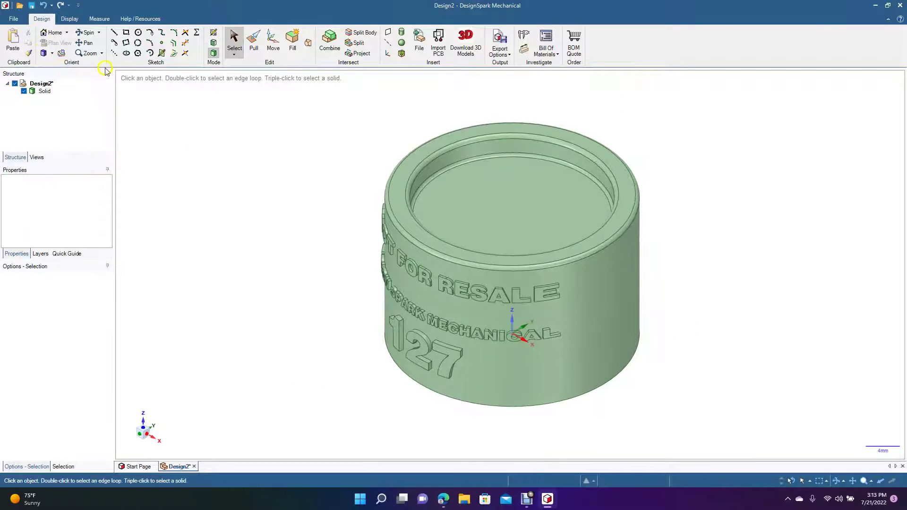
{"action": "left_click", "coordinate": [86, 32]}
{"action": "left_click_drag", "start_coordinate": [197, 224], "coordinate": [410, 70]}
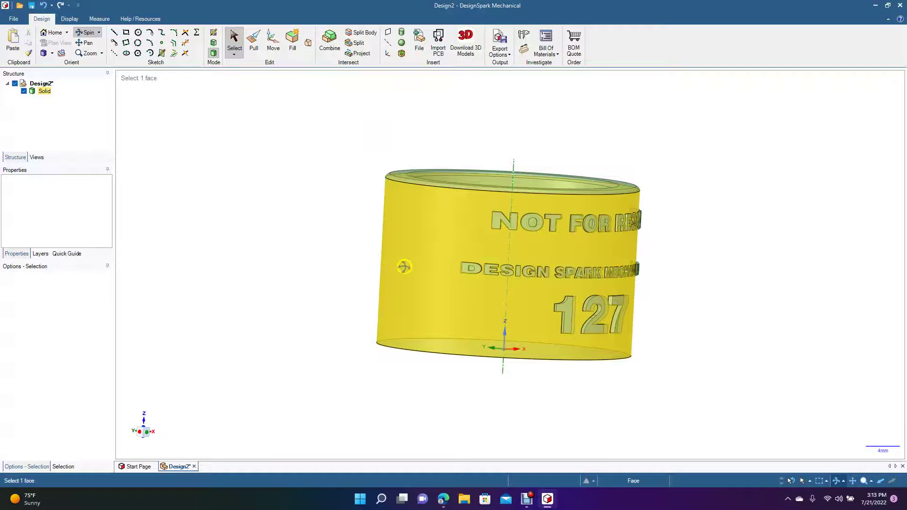
{"action": "left_click_drag", "start_coordinate": [350, 247], "coordinate": [264, 241]}
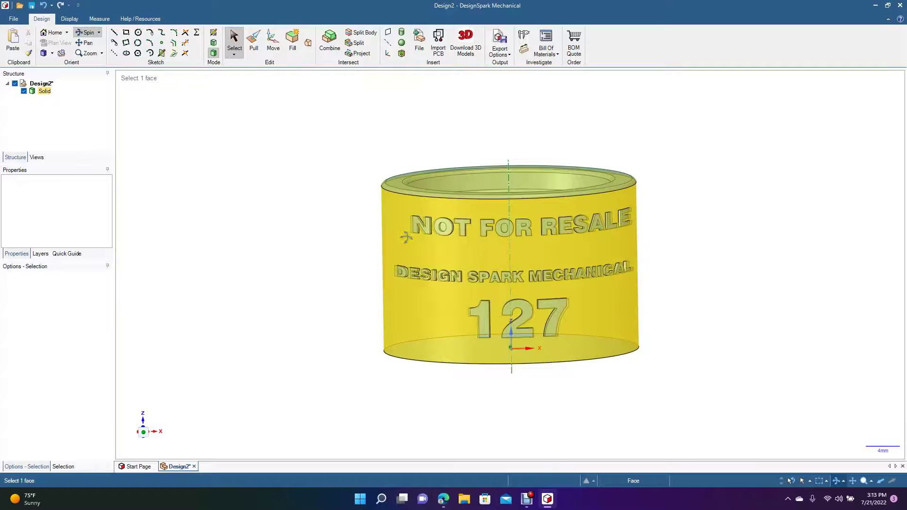
{"action": "left_click", "coordinate": [370, 52]}
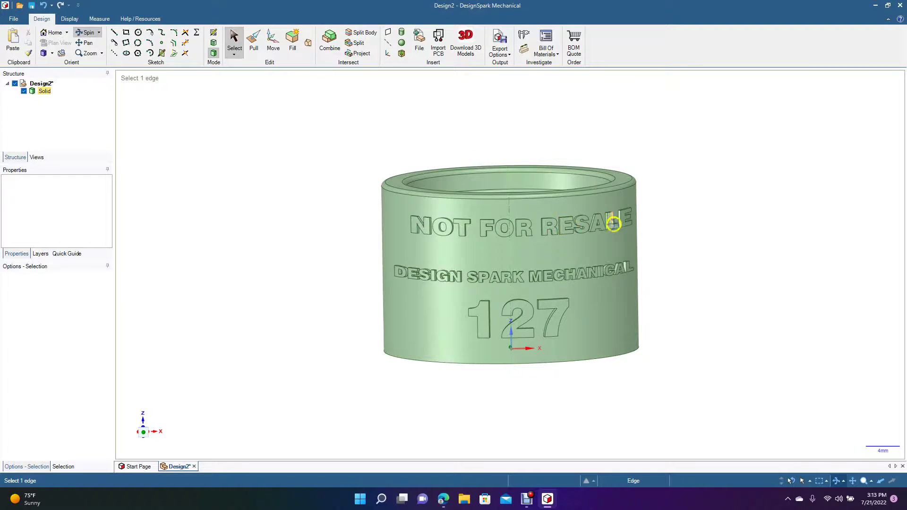
{"action": "key", "text": "Escape"}
{"action": "middle_click_drag", "start_coordinate": [331, 233], "coordinate": [281, 263]}
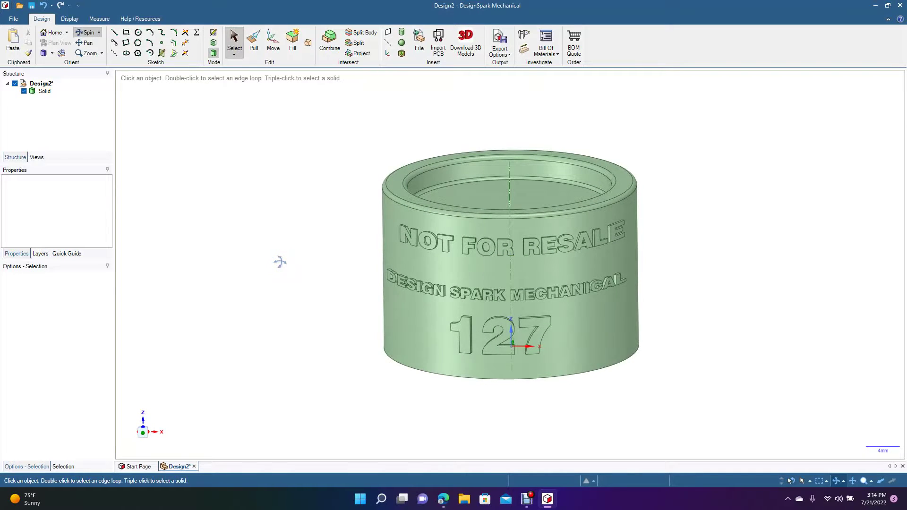